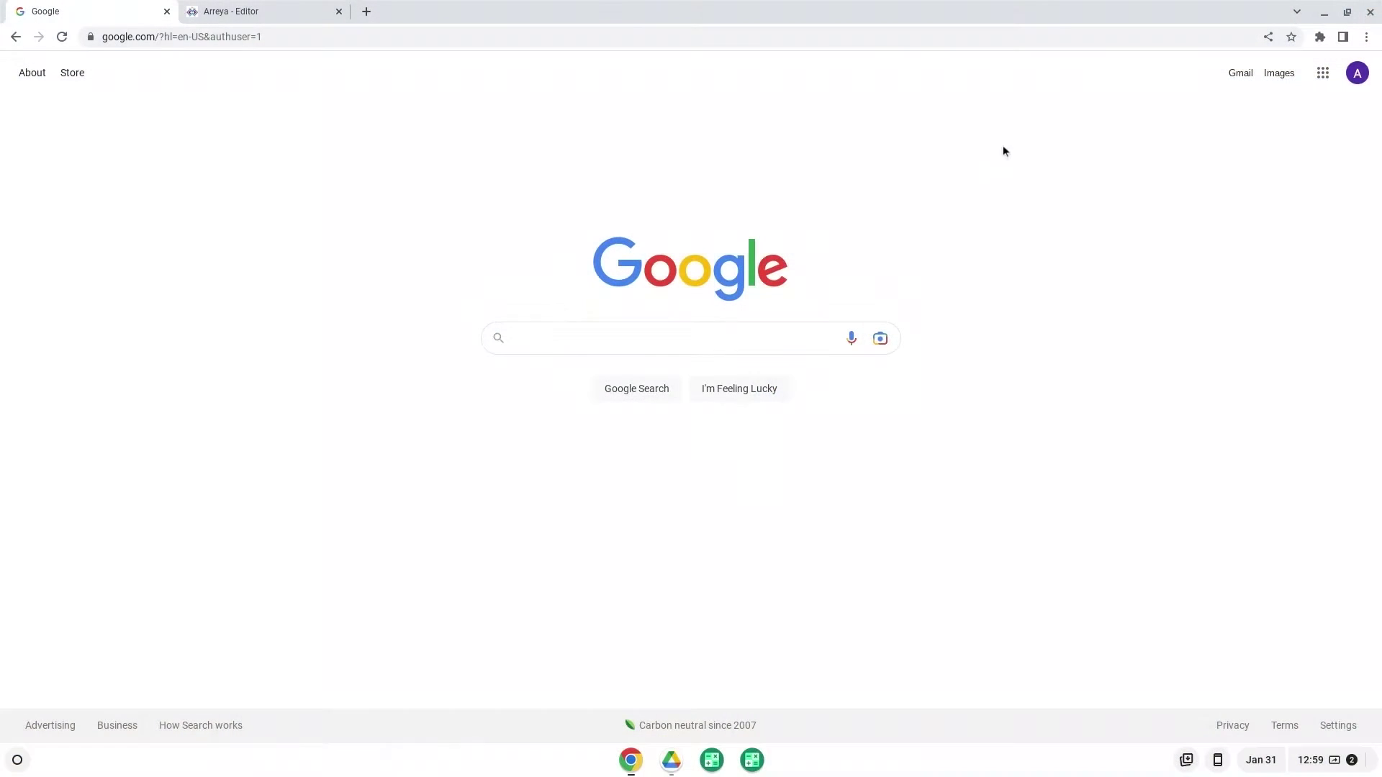
Open Developer Tools on the Google page and show the Network panel.
{"action": "left_click", "coordinate": [1367, 36]}
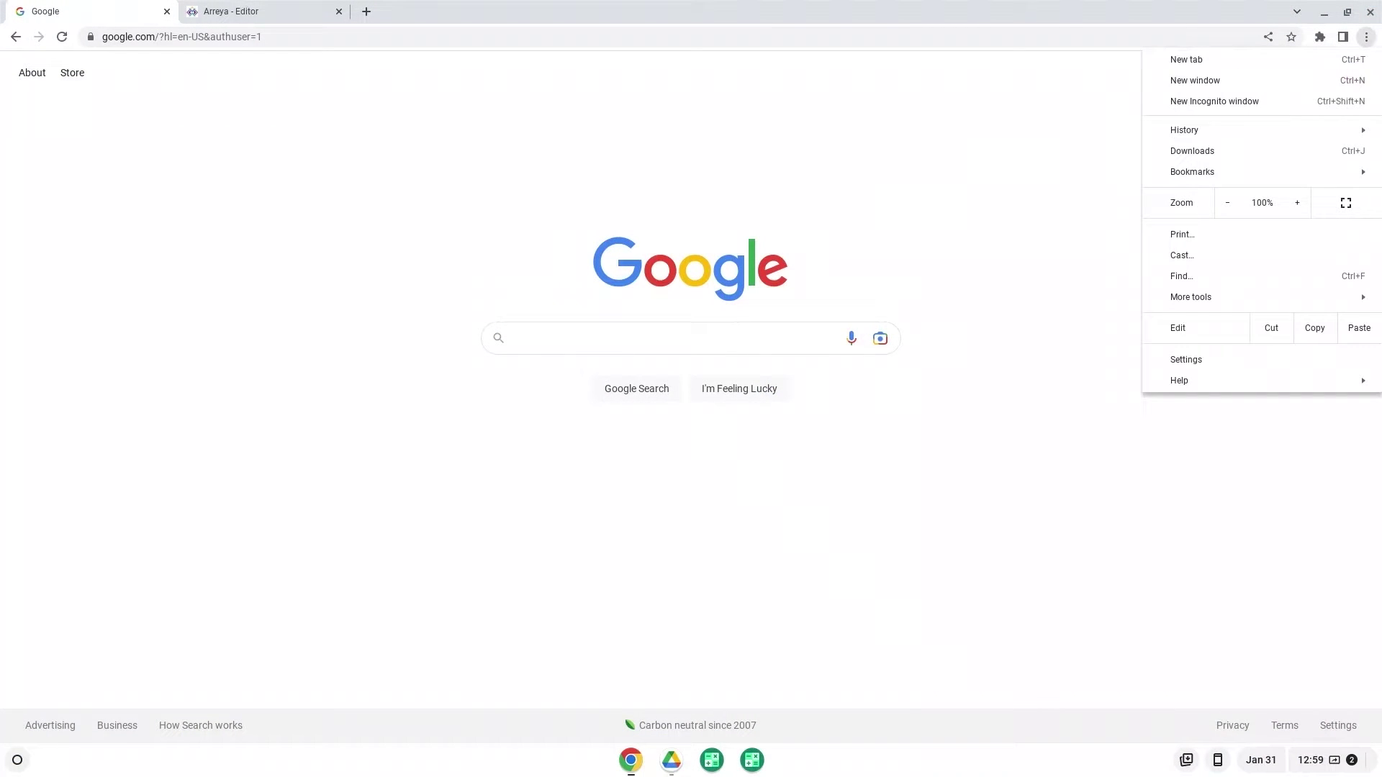
{"action": "mouse_move", "coordinate": [1190, 296]}
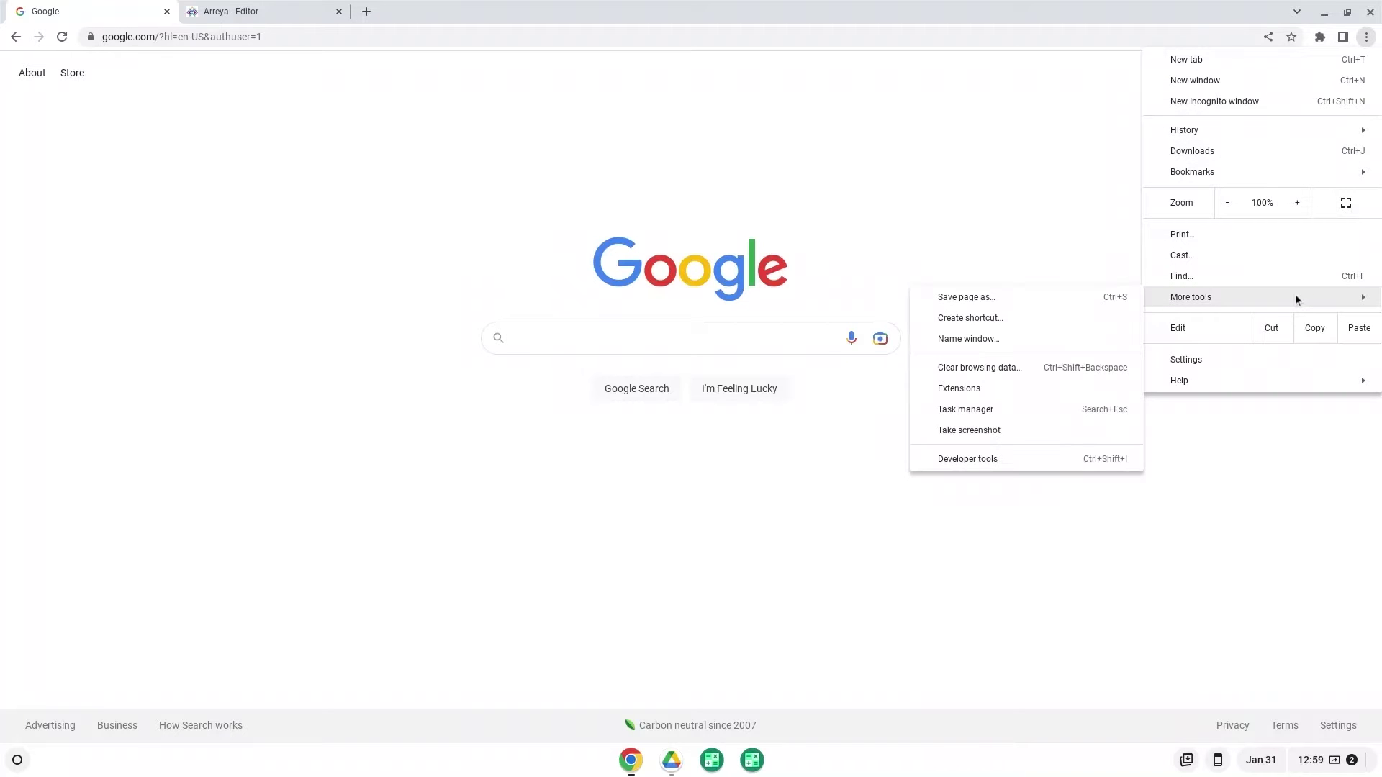
{"action": "left_click", "coordinate": [1030, 457]}
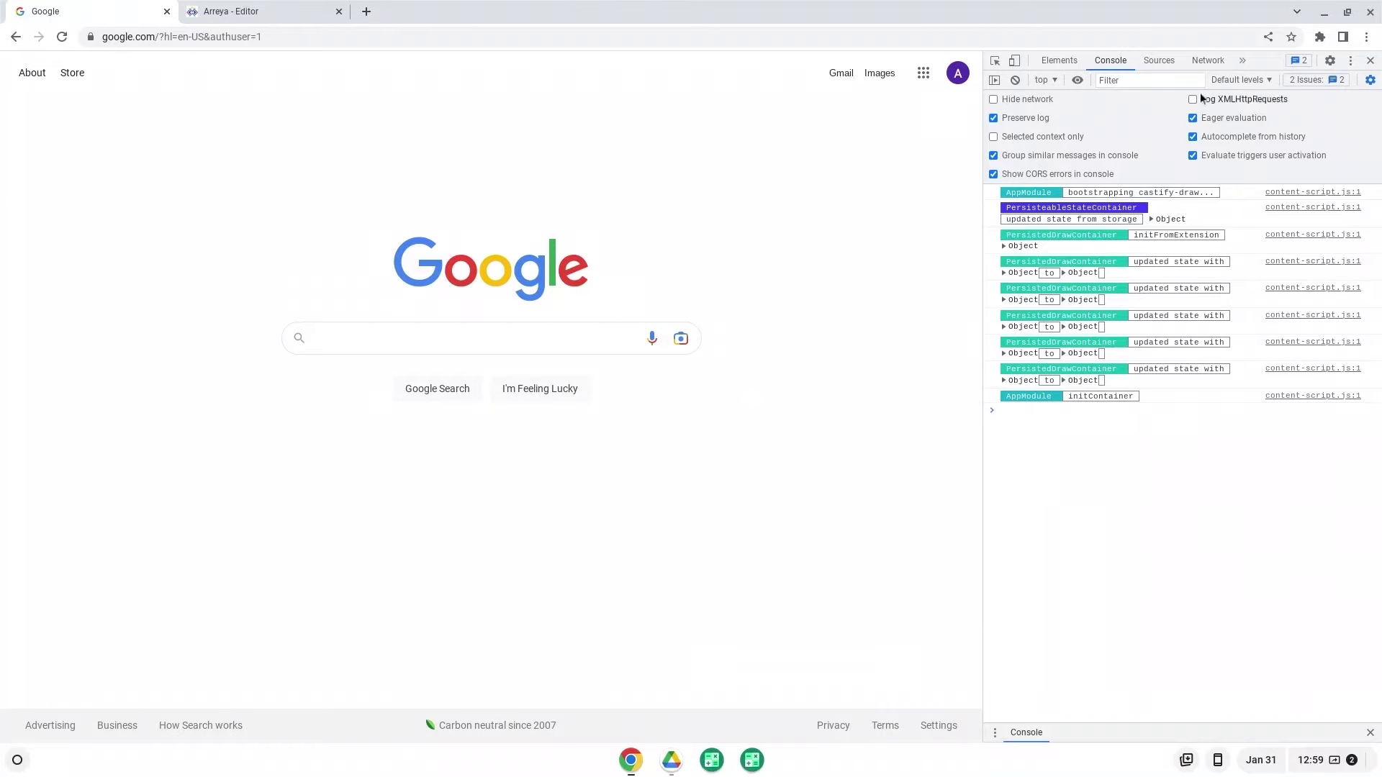
{"action": "left_click", "coordinate": [1209, 62]}
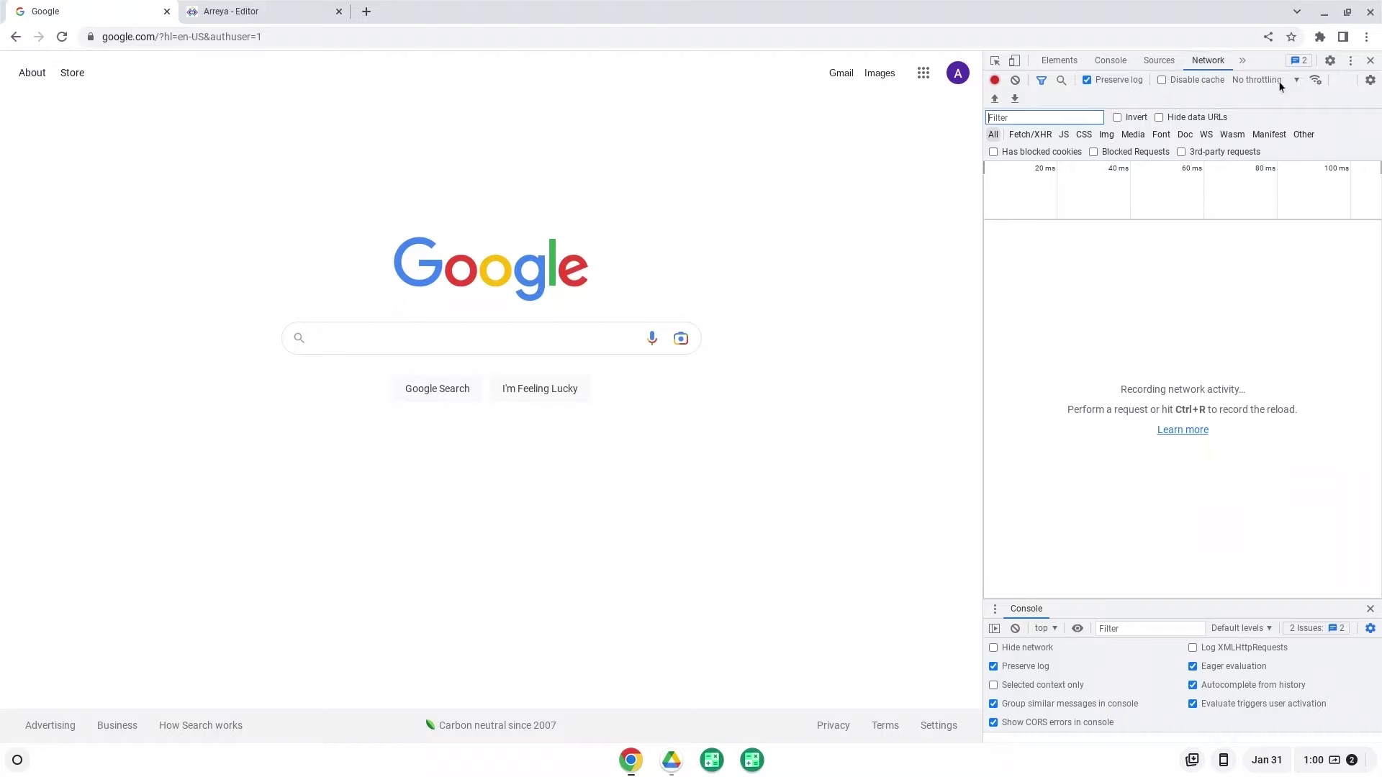
Turn on Preserve log in the Network settings, then move to the Arreya Editor tab.
{"action": "left_click", "coordinate": [1369, 82]}
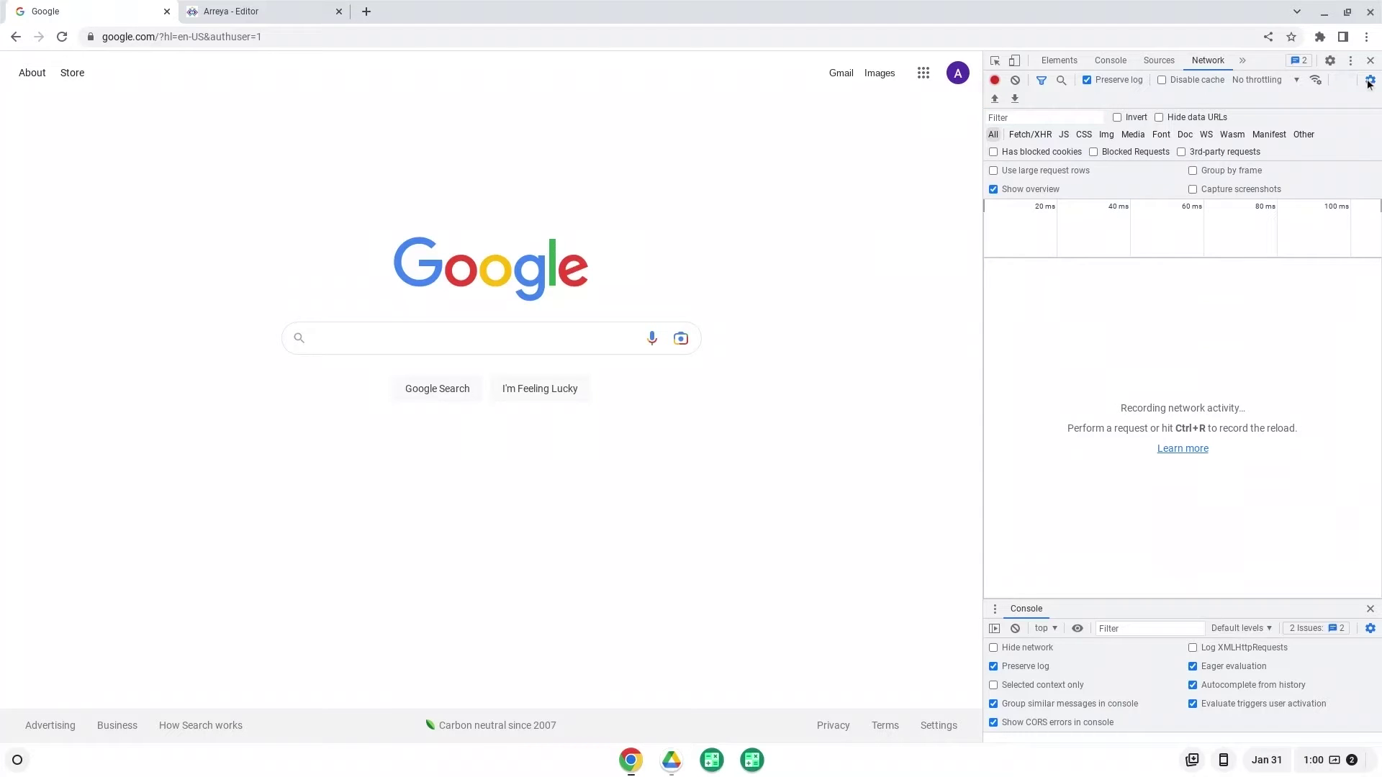
{"action": "left_click", "coordinate": [1087, 80]}
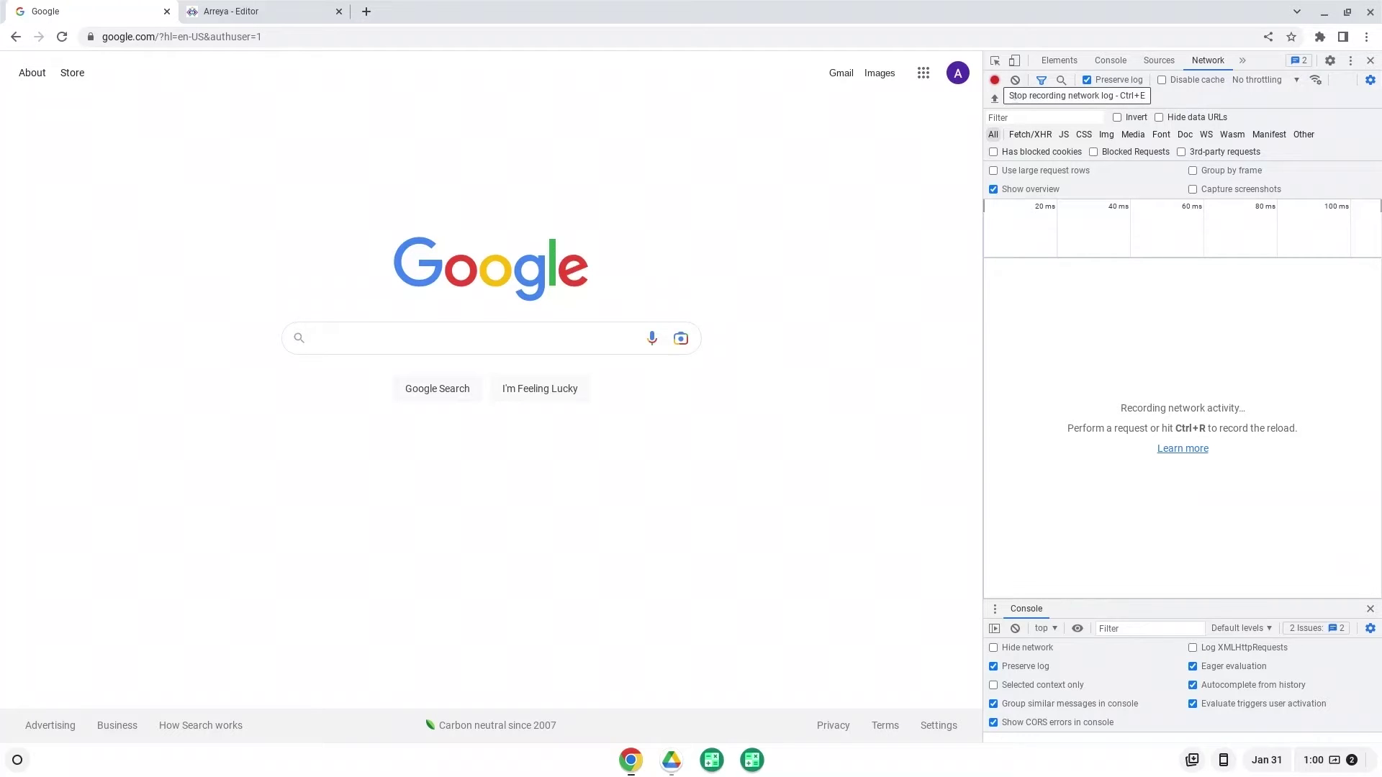
{"action": "key", "text": "ctrl+Tab"}
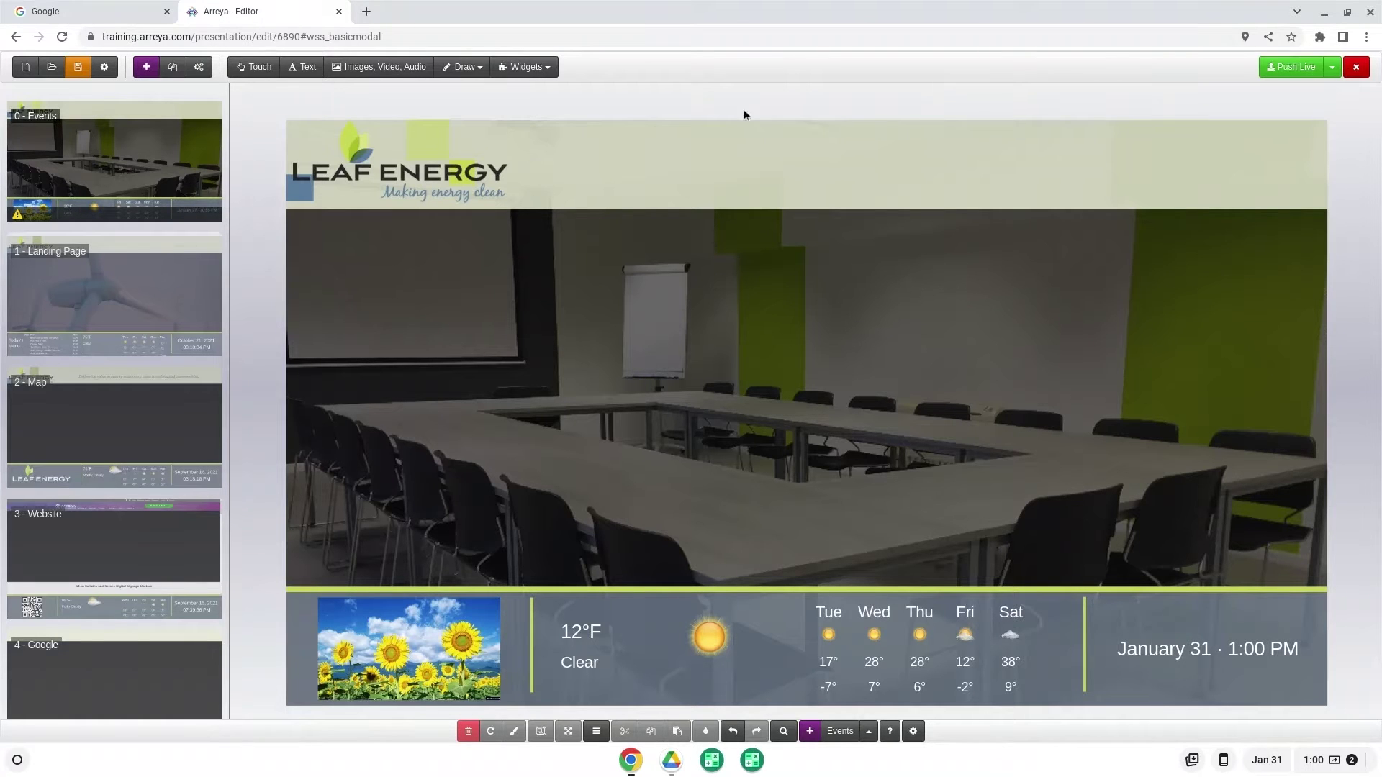
Place a Website widget with the pasted Vimeo link on the Leaf Energy slide, then return to Google.
{"action": "left_click", "coordinate": [550, 68]}
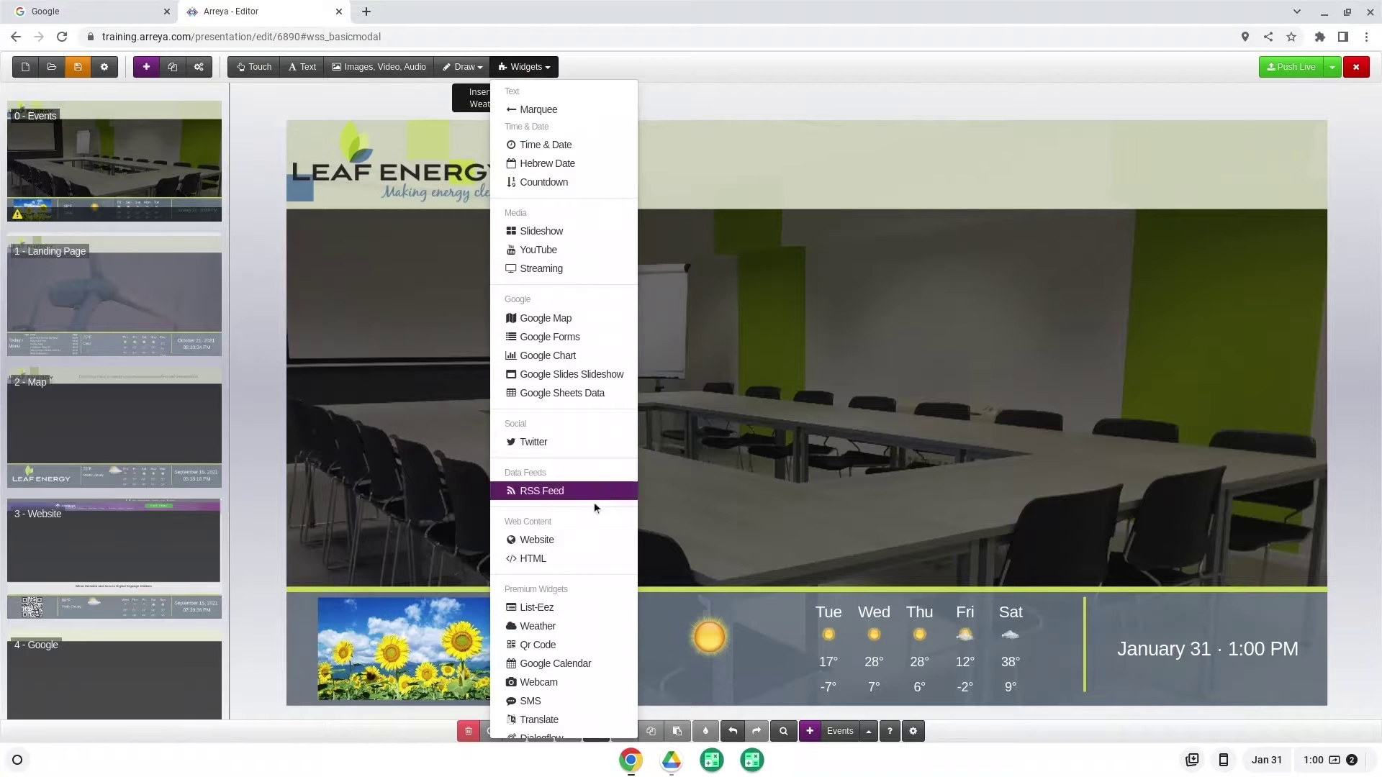
{"action": "left_click", "coordinate": [569, 540]}
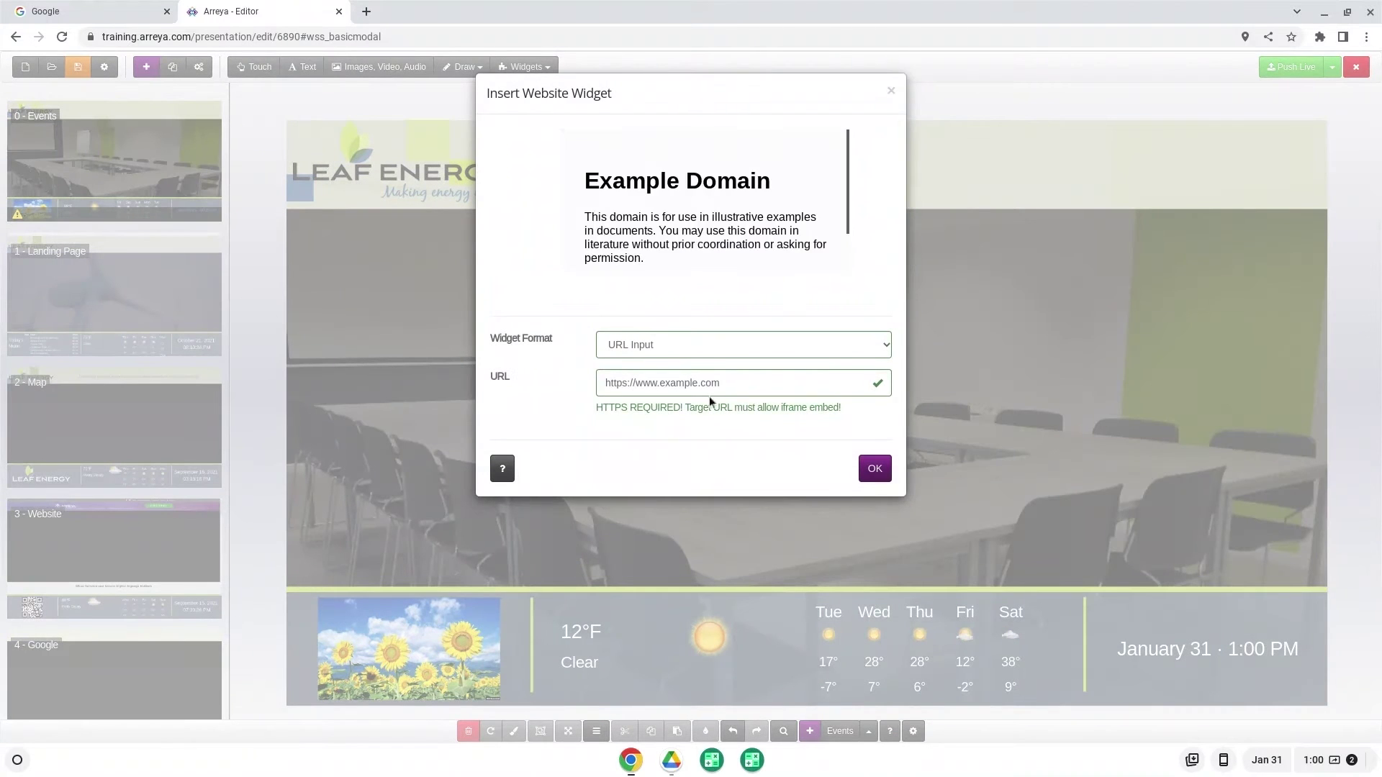
{"action": "triple_click", "coordinate": [711, 386]}
{"action": "key", "text": "BackSpace"}
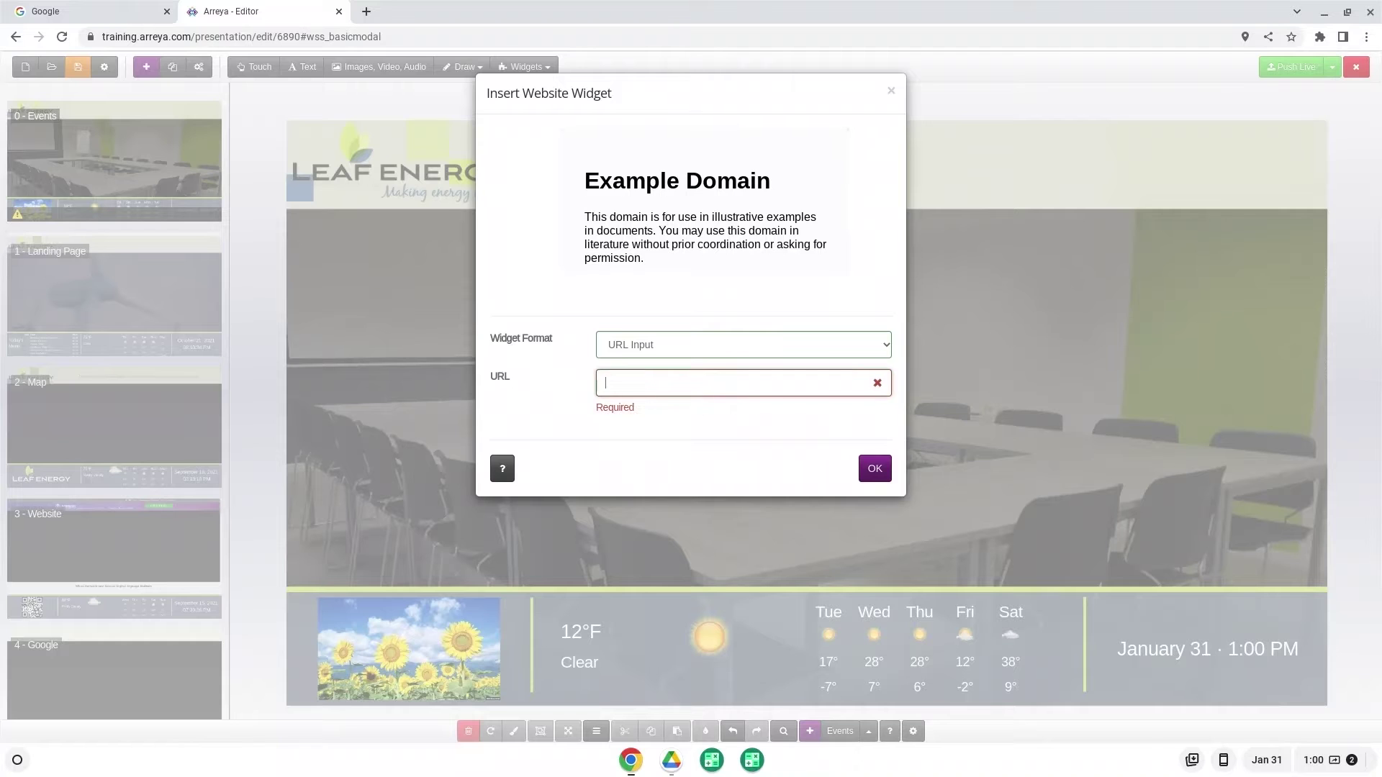
{"action": "type", "text": "https://vimeo.com/791837360"}
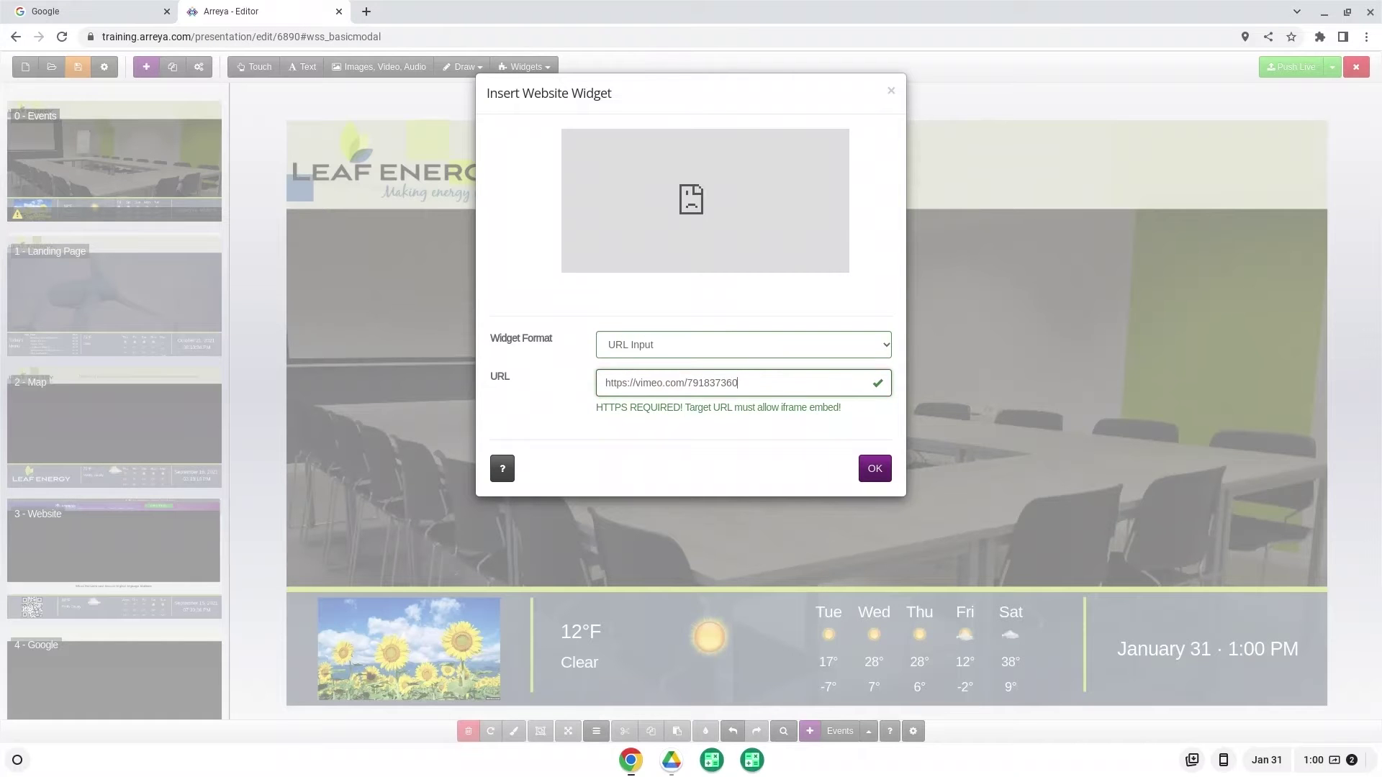
{"action": "left_click", "coordinate": [873, 469]}
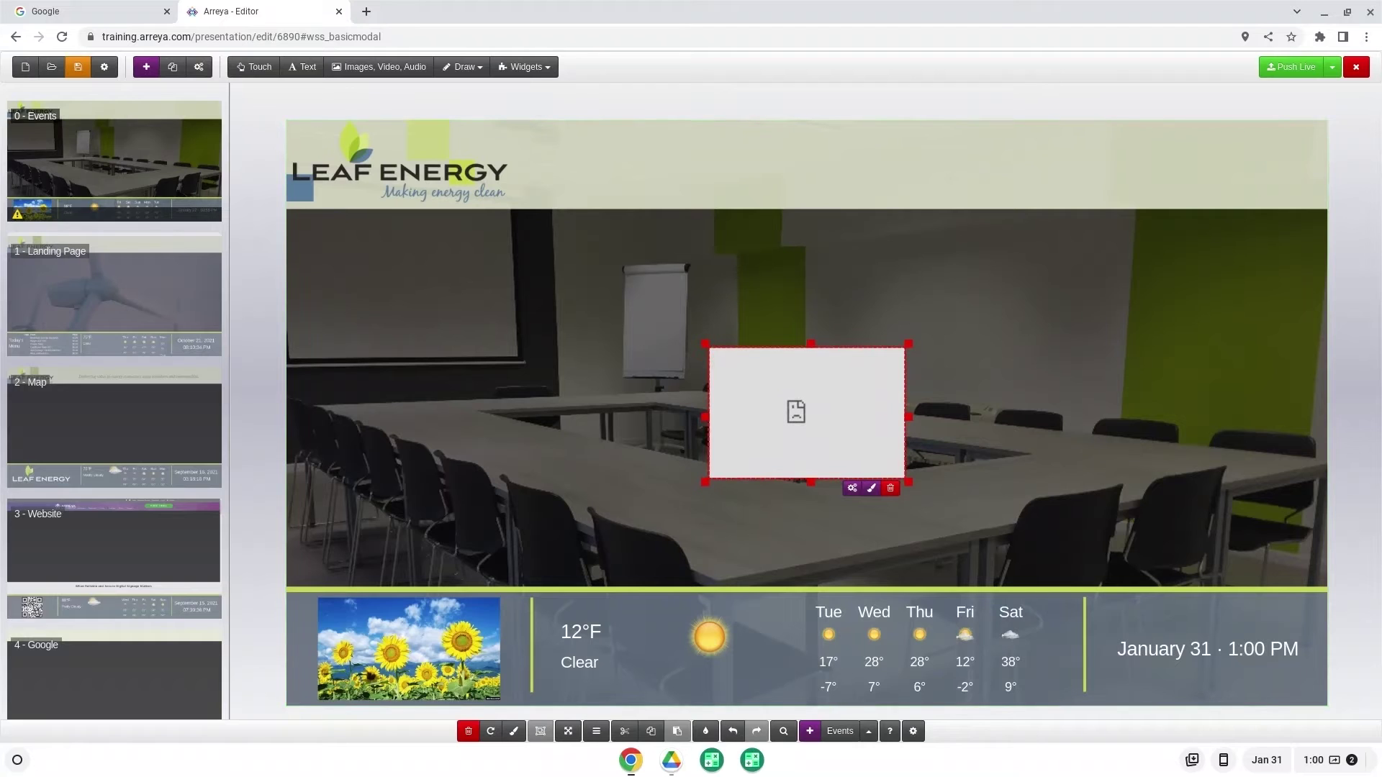
{"action": "key", "text": "ctrl+1"}
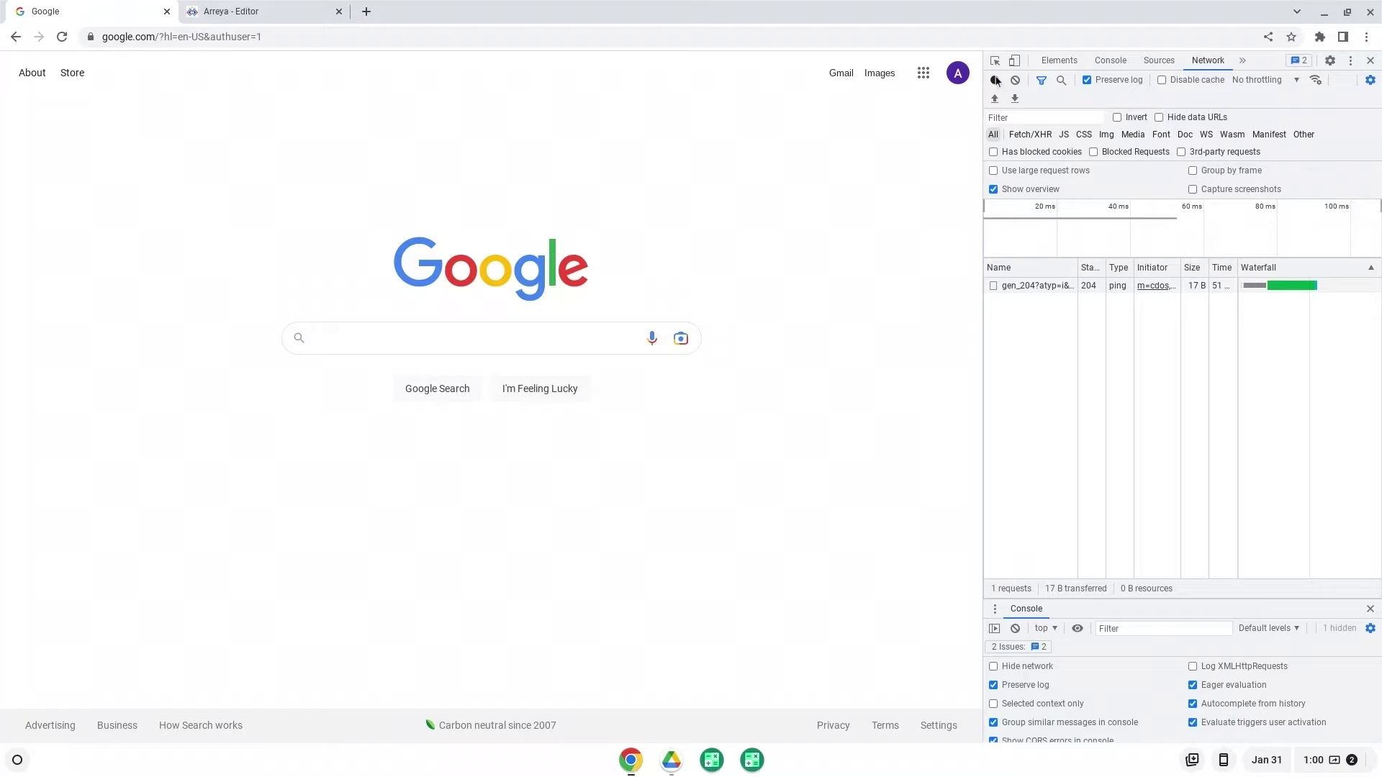
Export all network requests as a HAR file with content into Downloads.
{"action": "right_click", "coordinate": [1050, 285]}
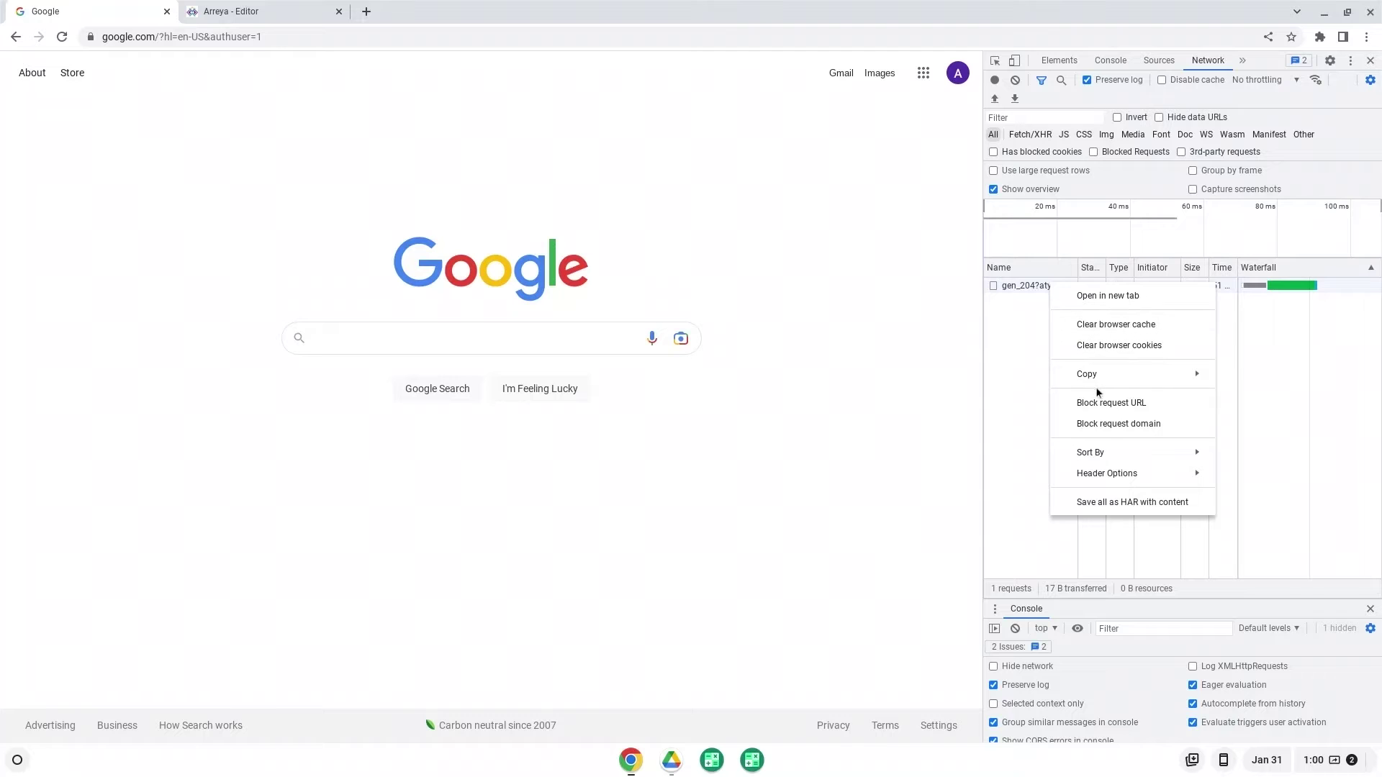
{"action": "left_click", "coordinate": [1125, 502]}
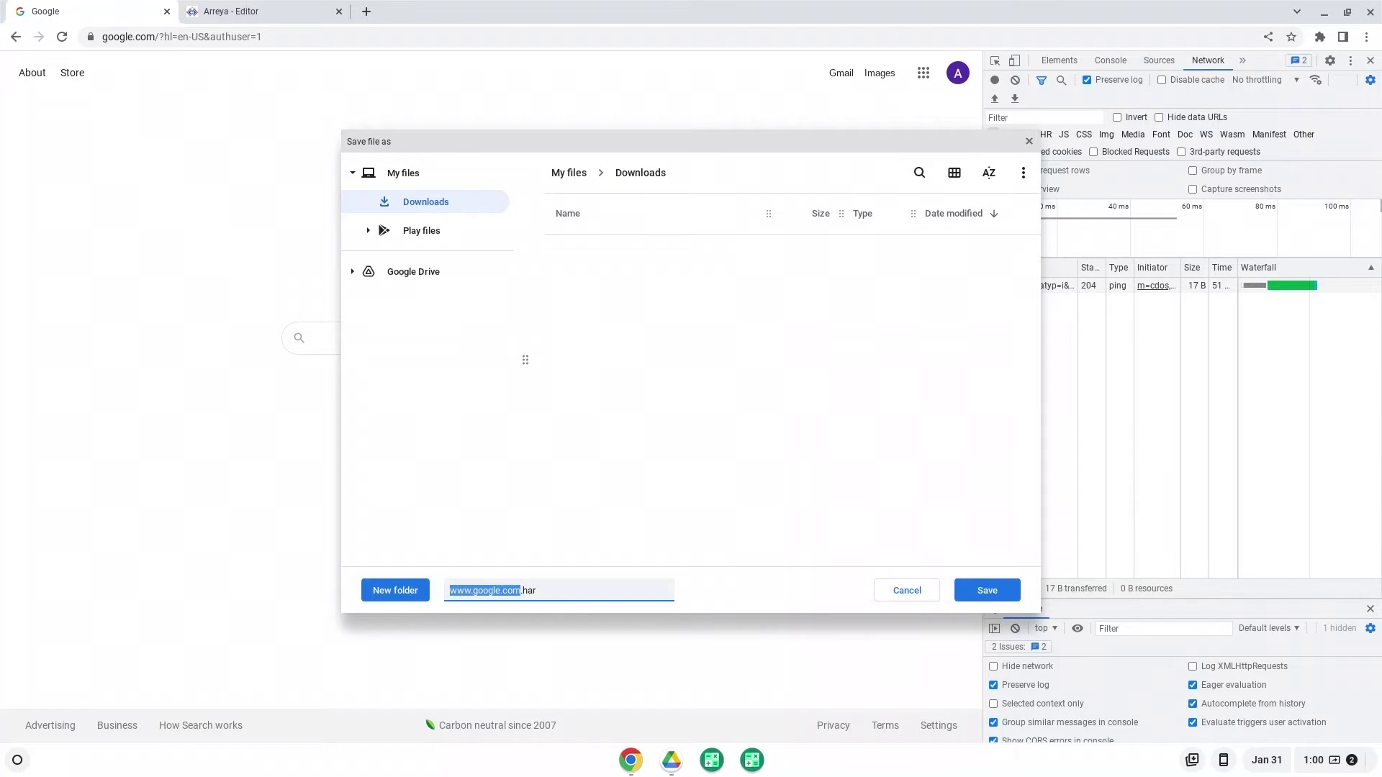
{"action": "left_click", "coordinate": [990, 590]}
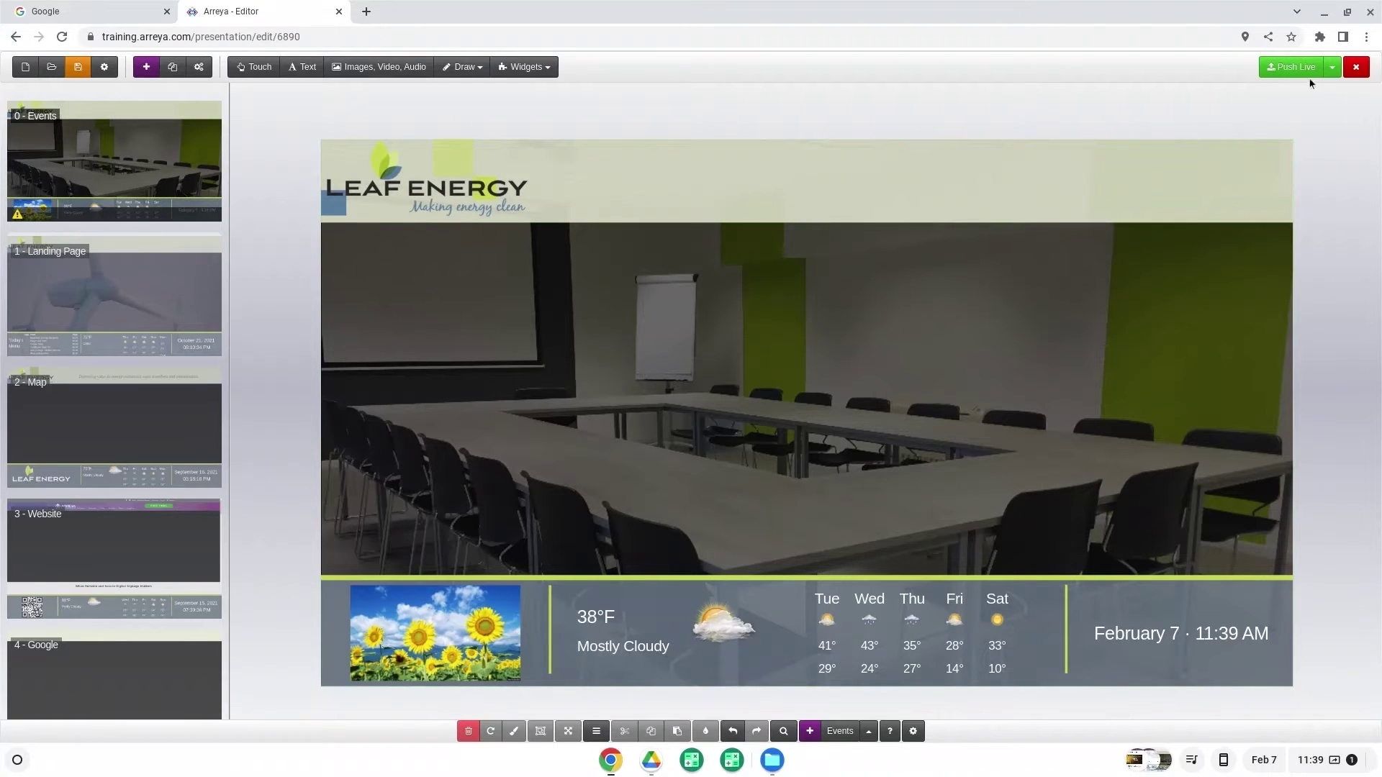
Open DevTools on the editor page, show Console settings with Preserve log, and clear the console.
{"action": "left_click", "coordinate": [1367, 35]}
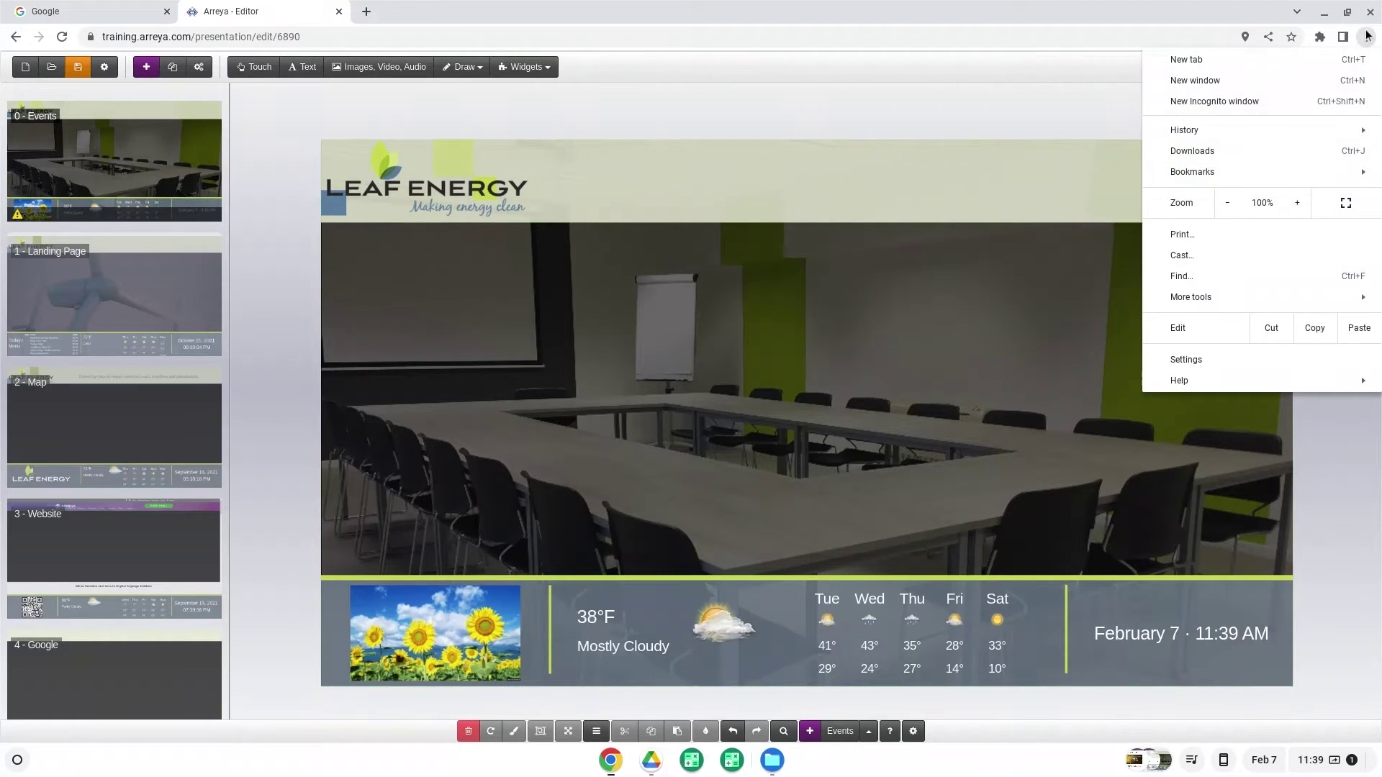
{"action": "mouse_move", "coordinate": [1252, 296]}
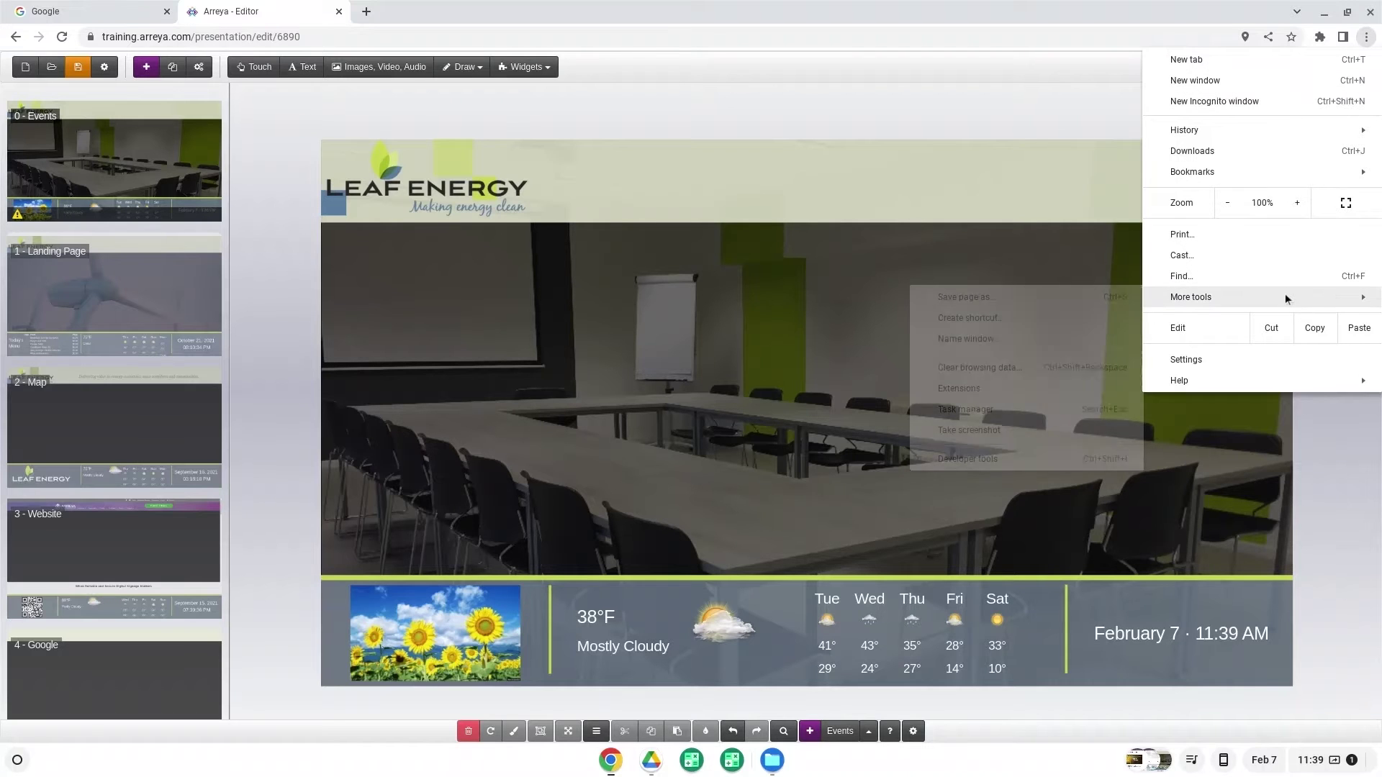
{"action": "left_click", "coordinate": [1072, 451]}
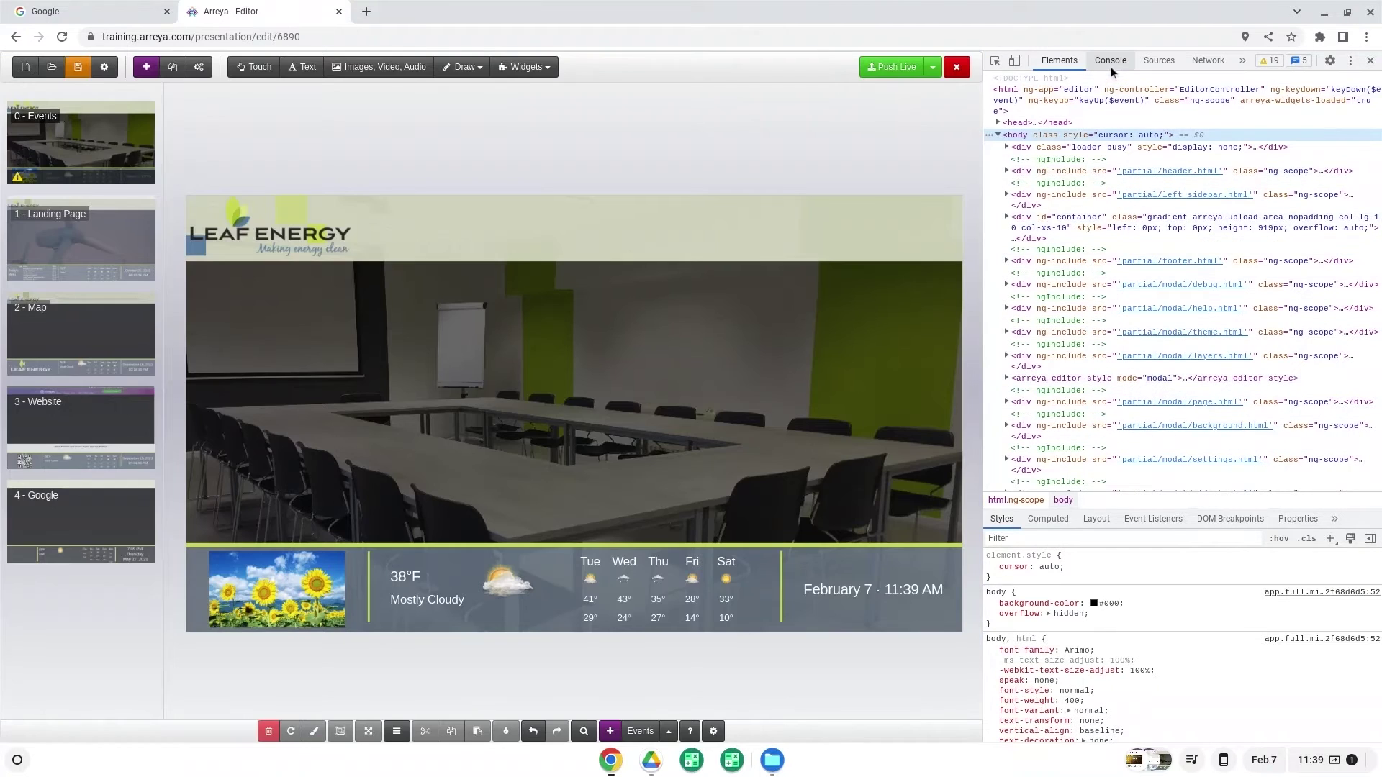
{"action": "left_click", "coordinate": [1111, 64]}
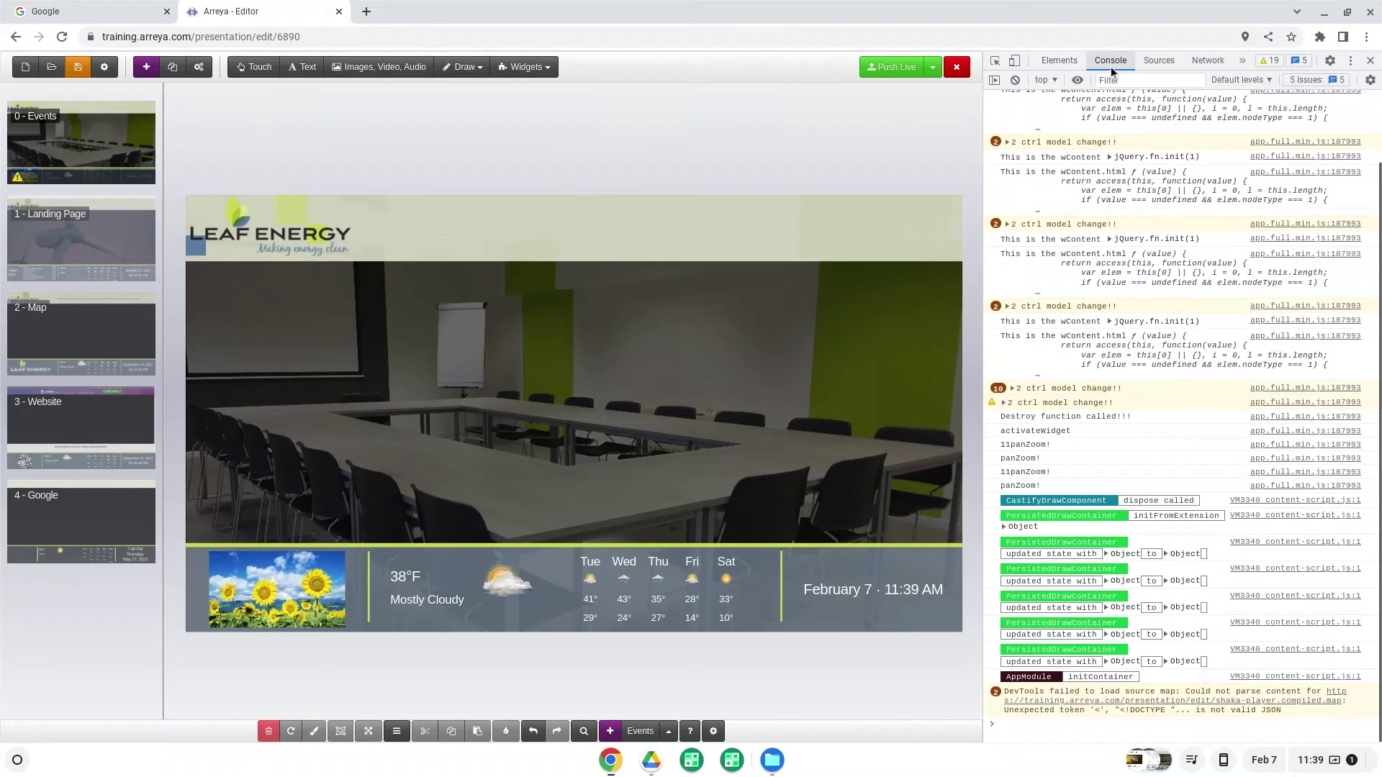
{"action": "left_click", "coordinate": [1370, 80]}
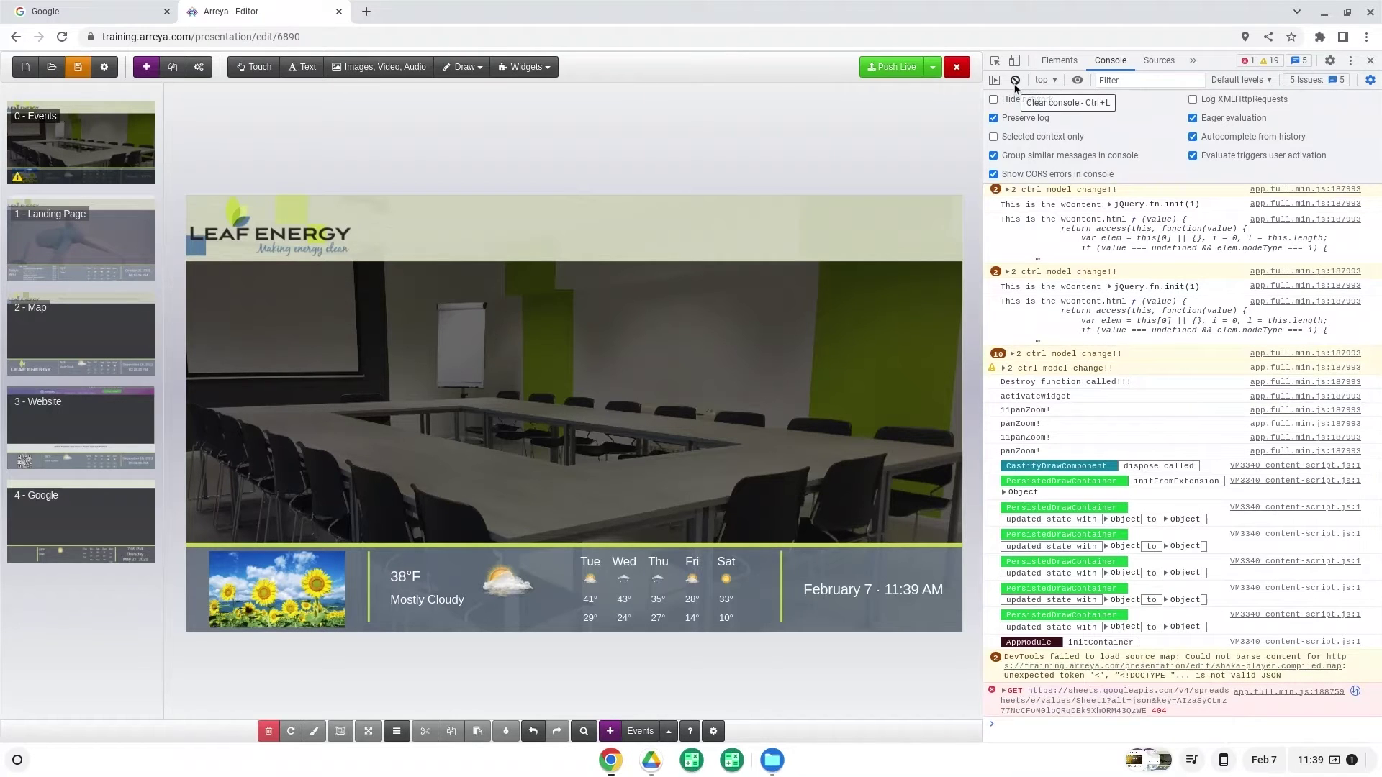
{"action": "left_click", "coordinate": [1015, 83]}
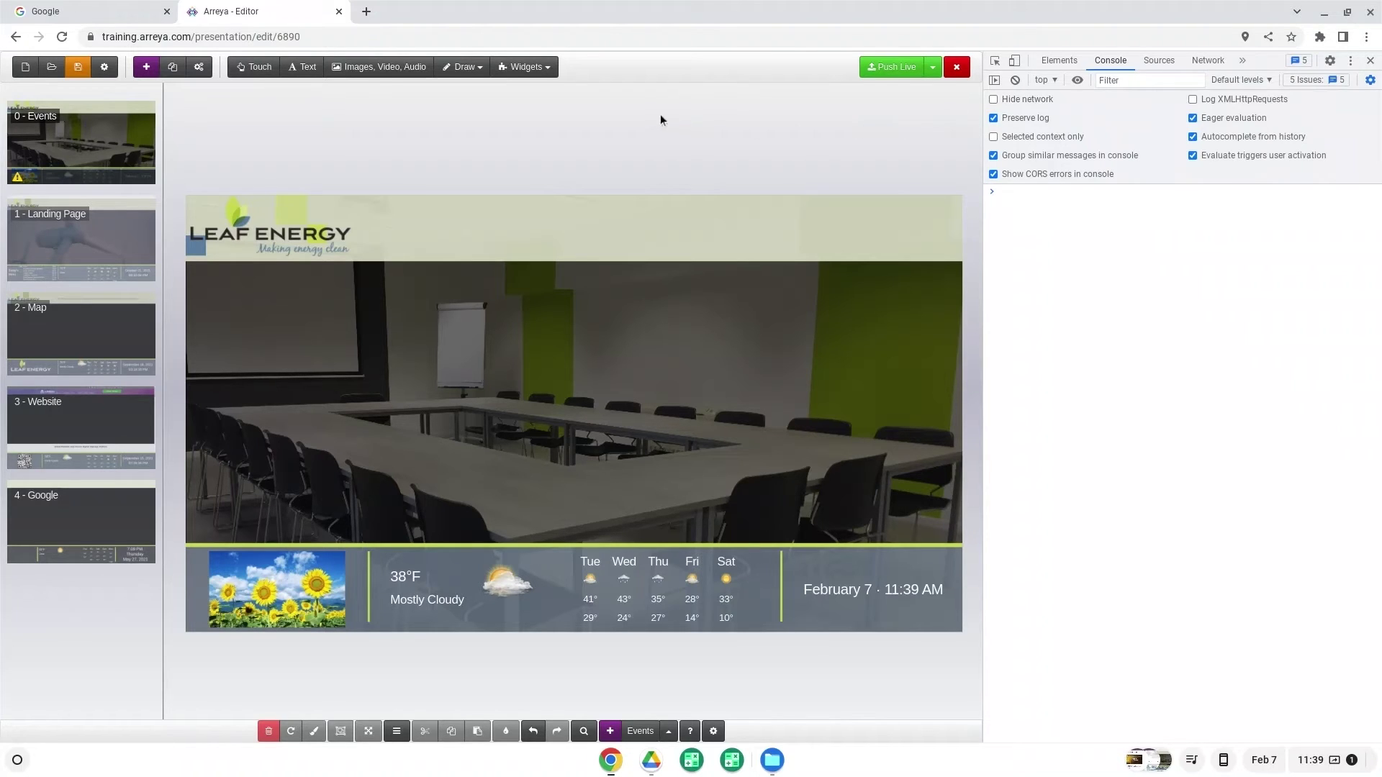
{"action": "left_click", "coordinate": [545, 67]}
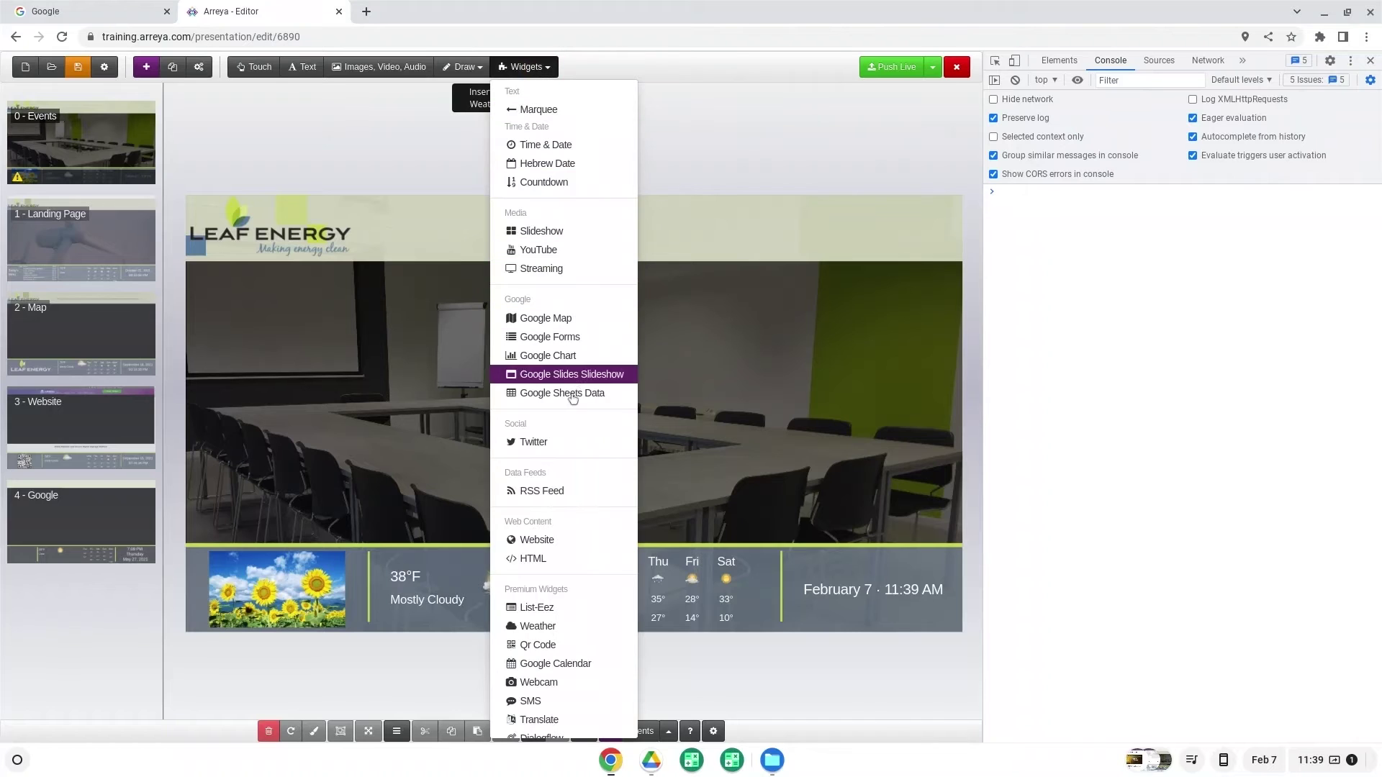
{"action": "left_click", "coordinate": [563, 539]}
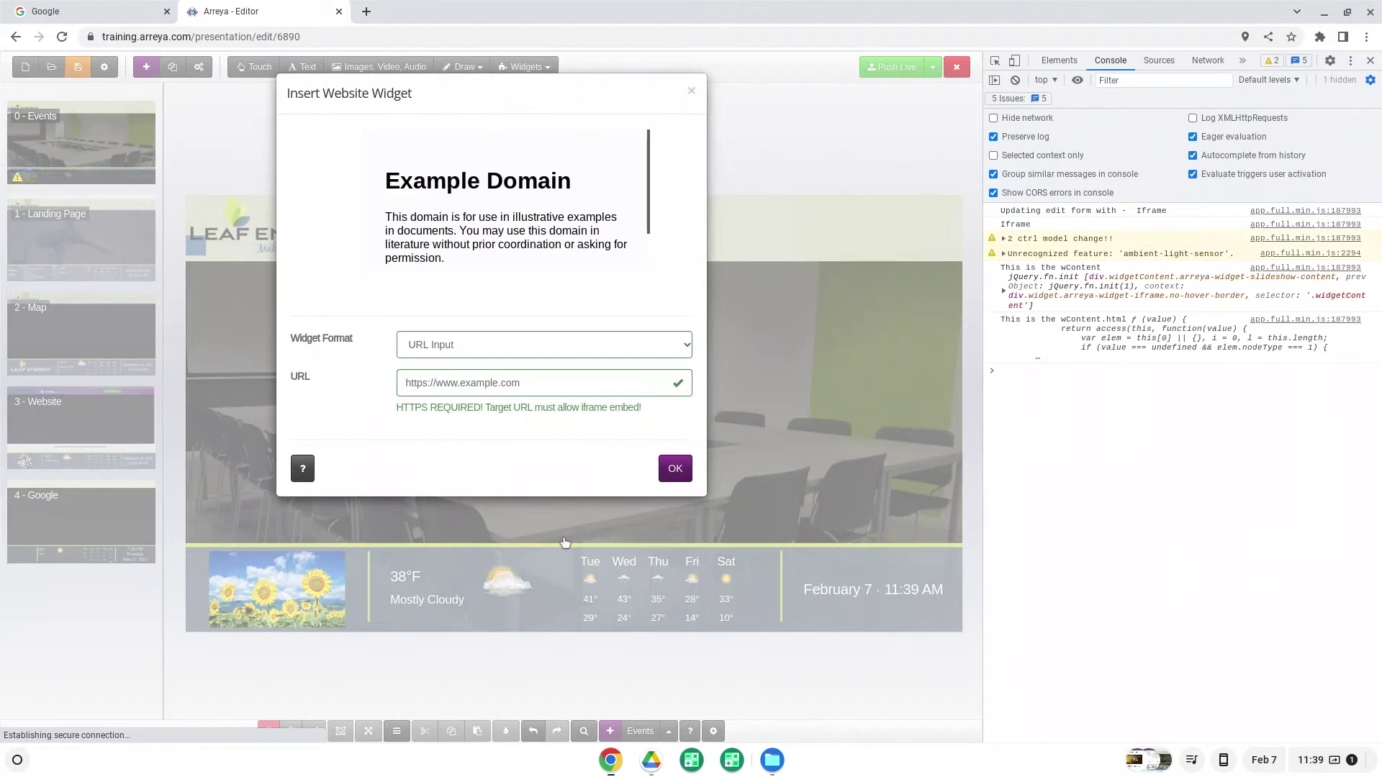
{"action": "triple_click", "coordinate": [514, 388]}
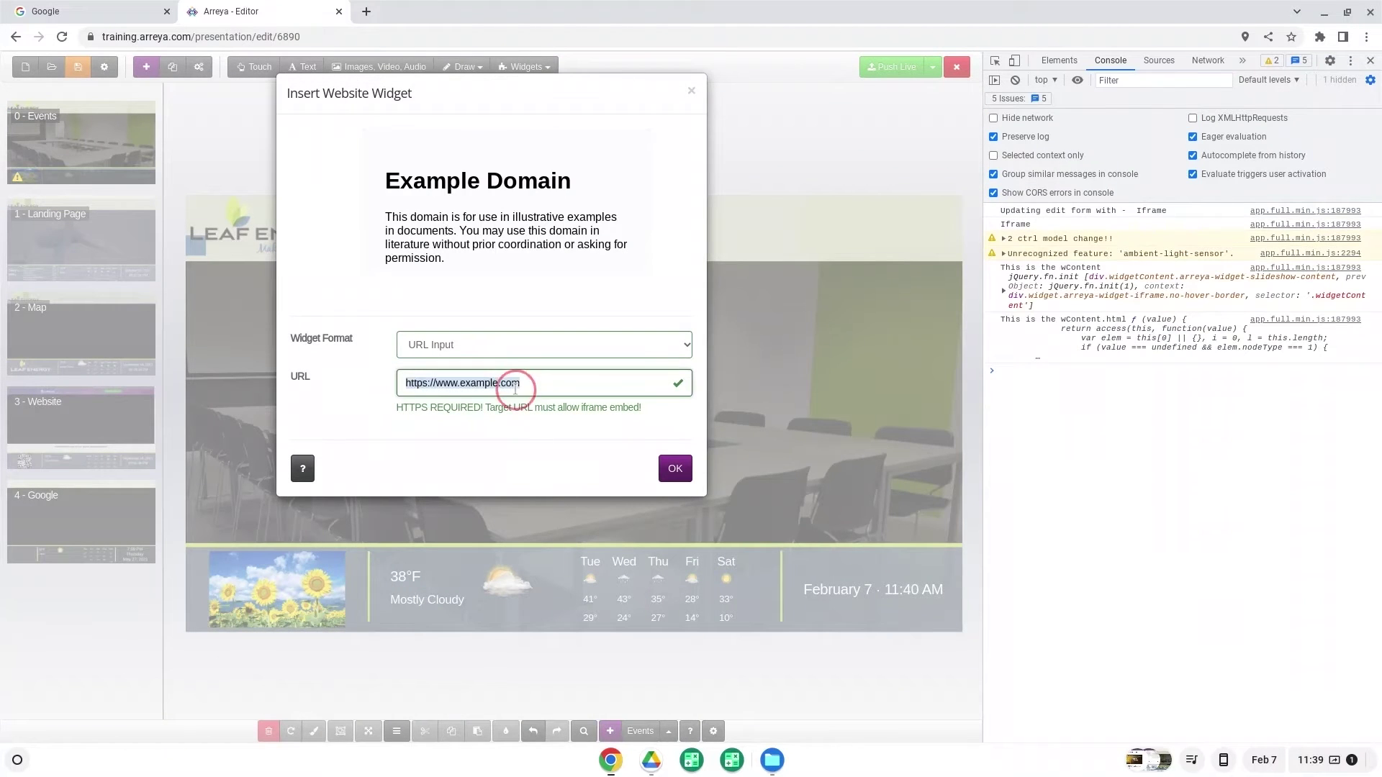
{"action": "key", "text": "BackSpace"}
{"action": "type", "text": "https://vimeo.com/791837360"}
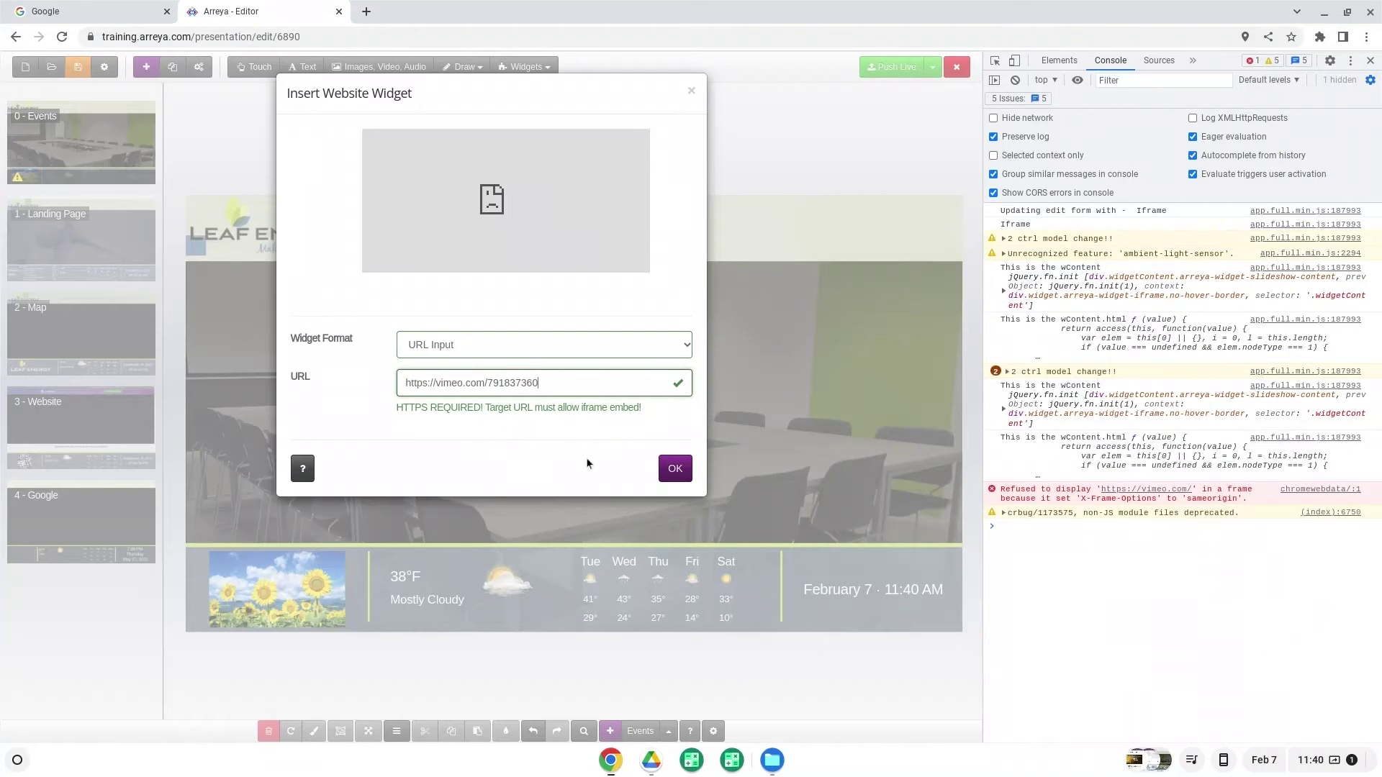
{"action": "left_click", "coordinate": [660, 476]}
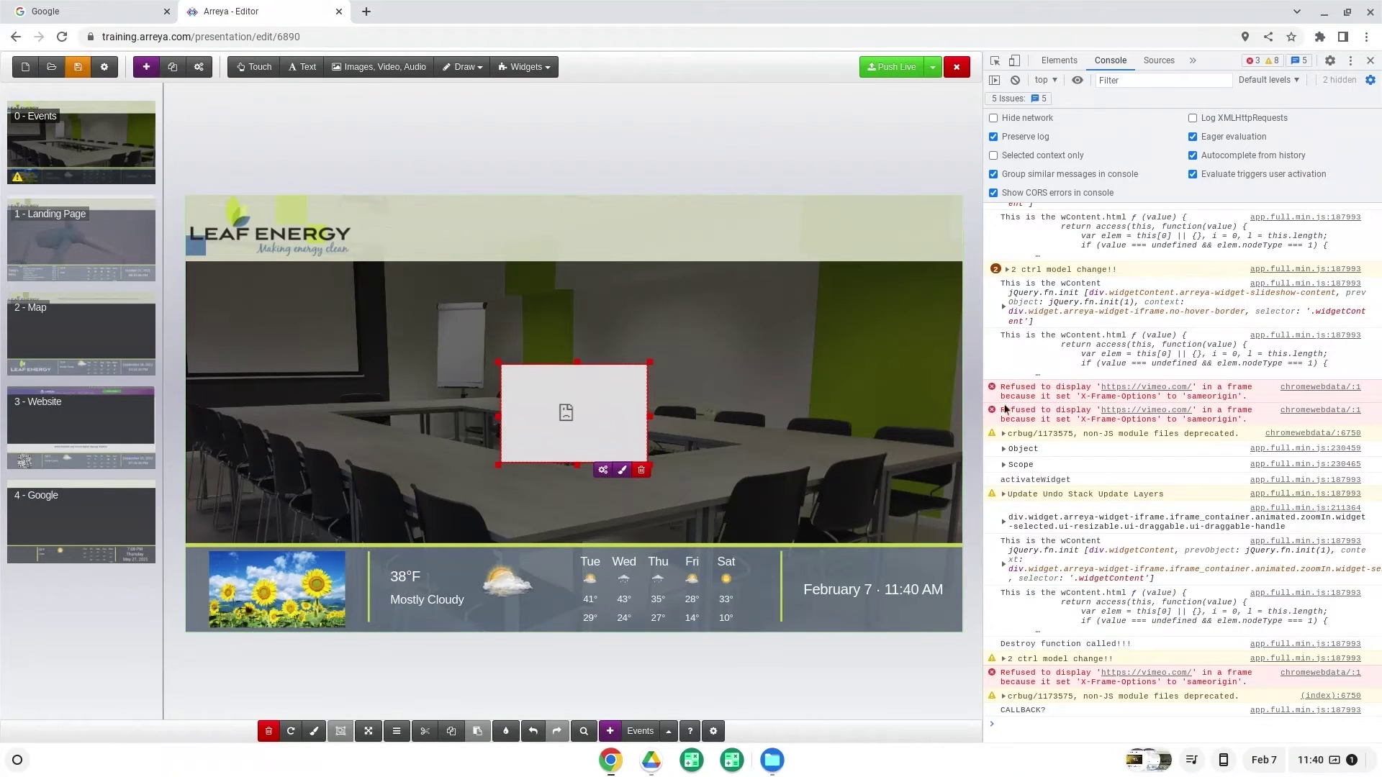
Save the console messages as a .log file in Downloads.
{"action": "right_click", "coordinate": [1063, 675]}
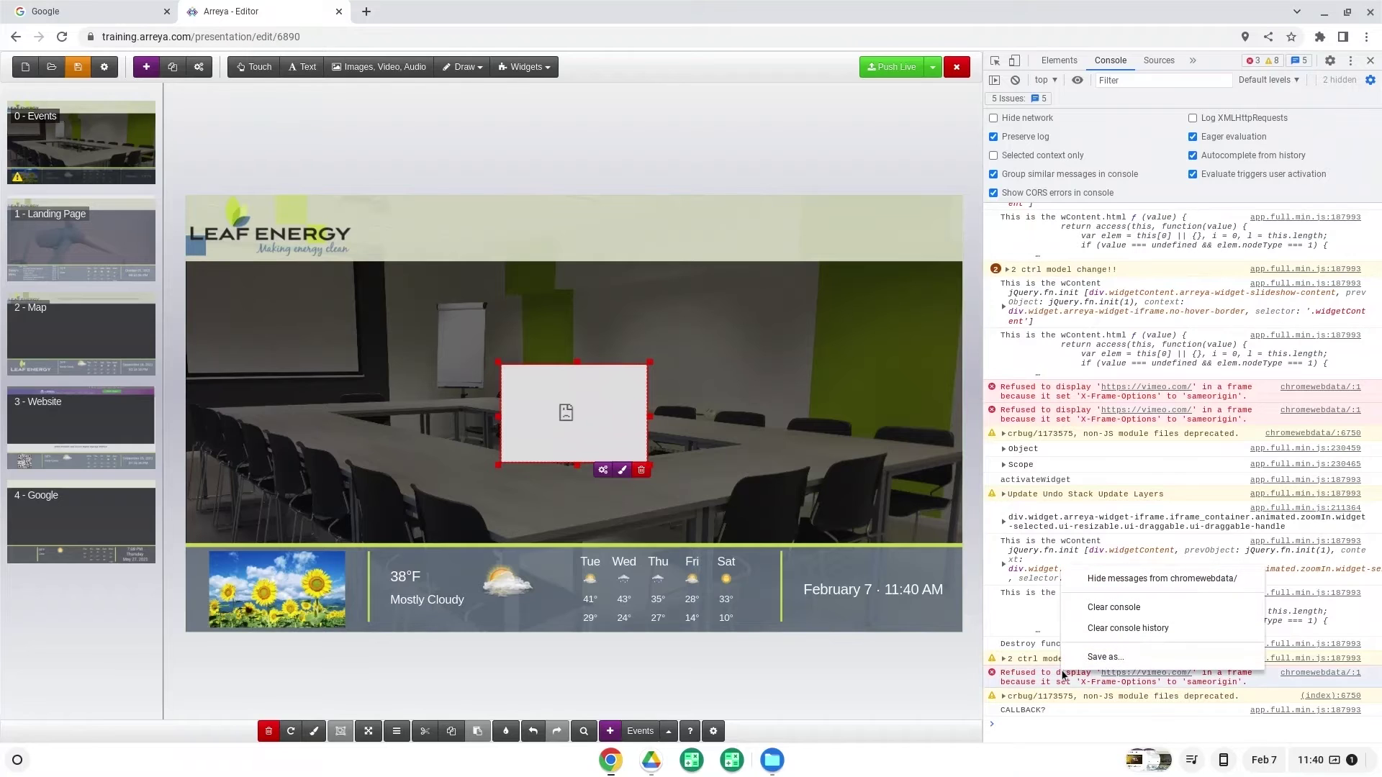
{"action": "left_click", "coordinate": [1084, 657]}
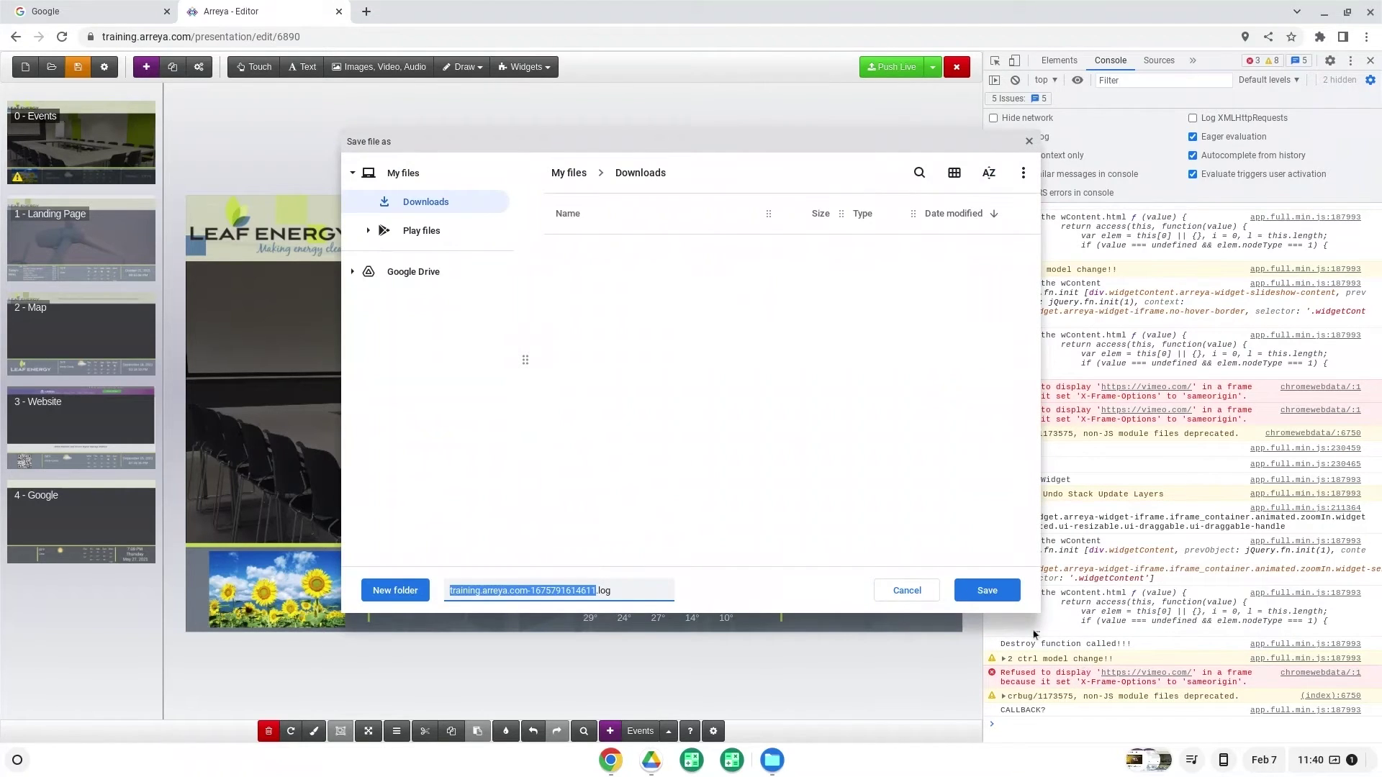
{"action": "left_click", "coordinate": [1003, 593]}
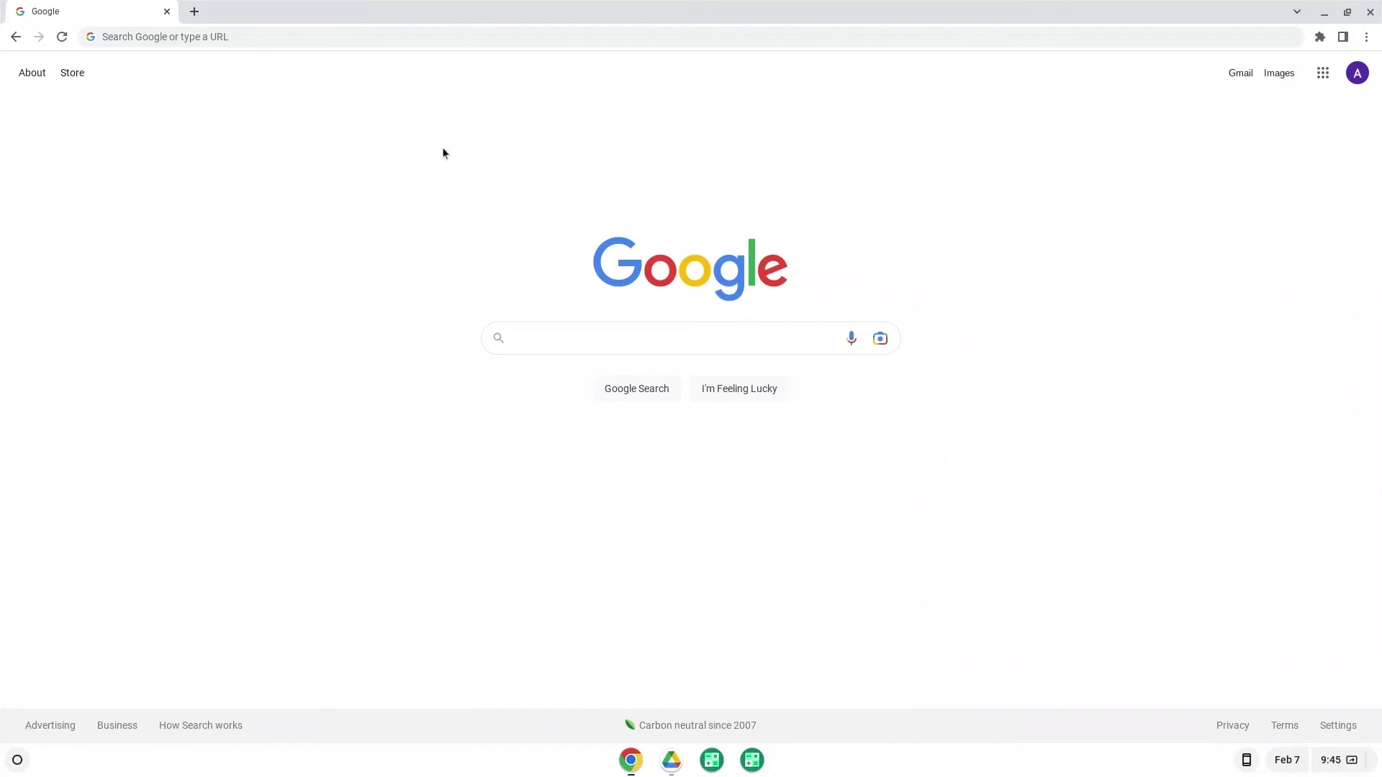
Enter chrome://network in the address bar of the fresh Google window.
{"action": "left_click", "coordinate": [324, 37]}
{"action": "type", "text": "chrome://"}
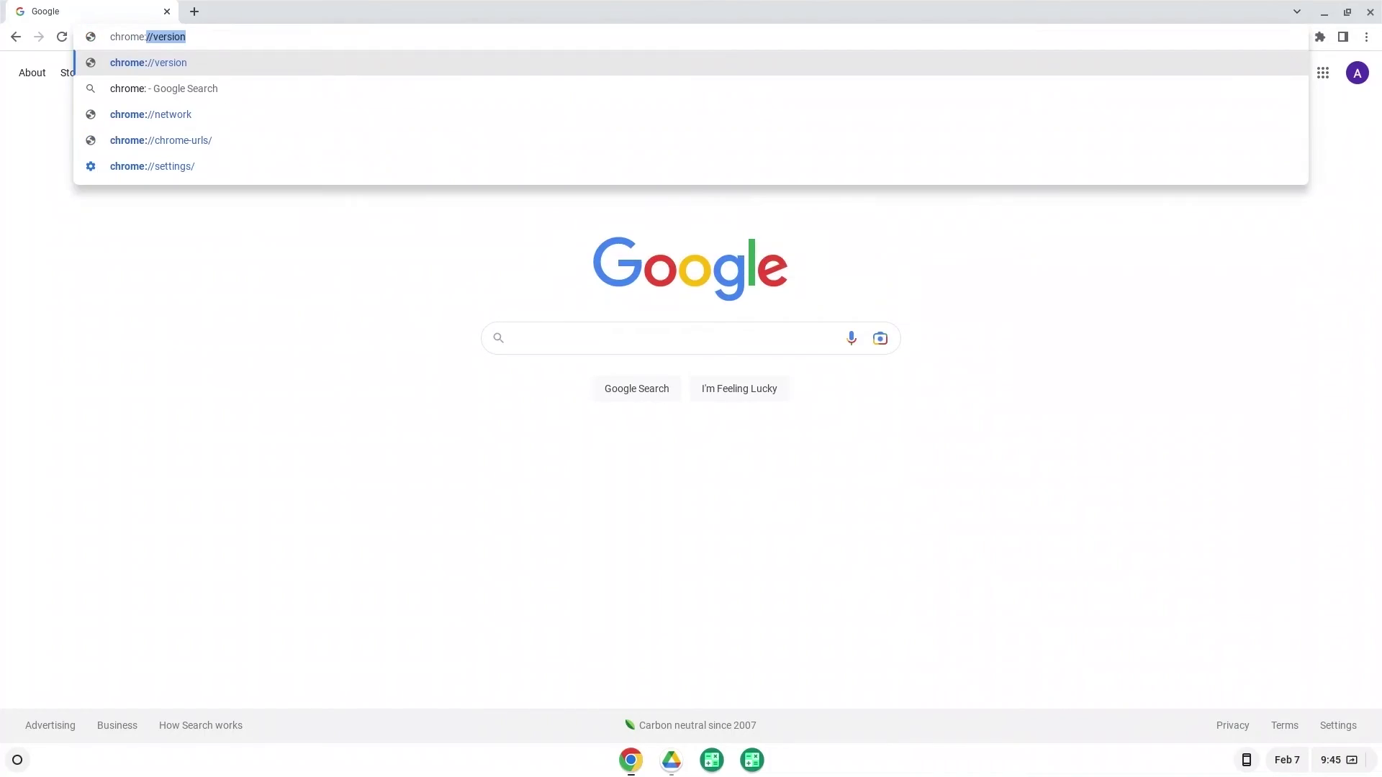
{"action": "type", "text": "networ"}
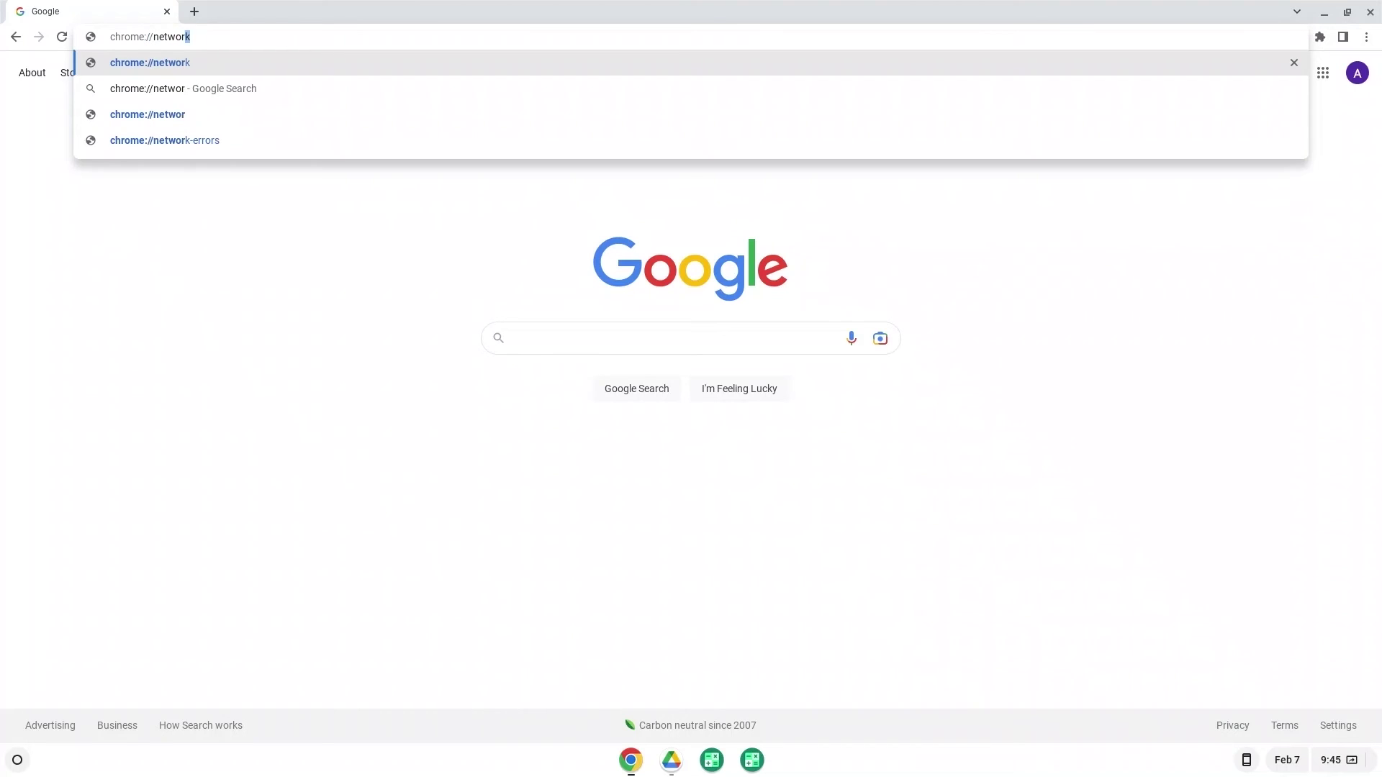
{"action": "type", "text": "k"}
Load chrome://network, enable all Network Logs options, and store system logs to Downloads.
{"action": "key", "text": "Return"}
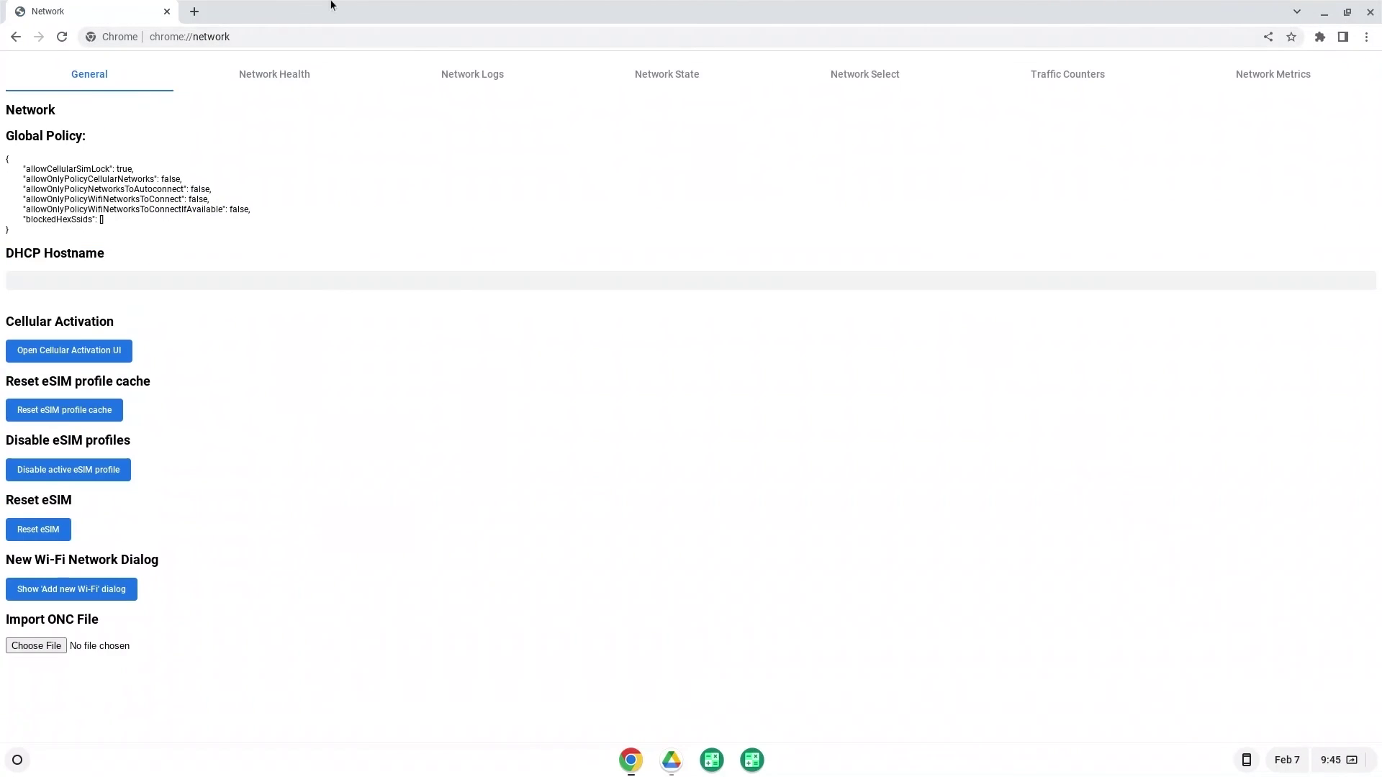
{"action": "left_click", "coordinate": [464, 76]}
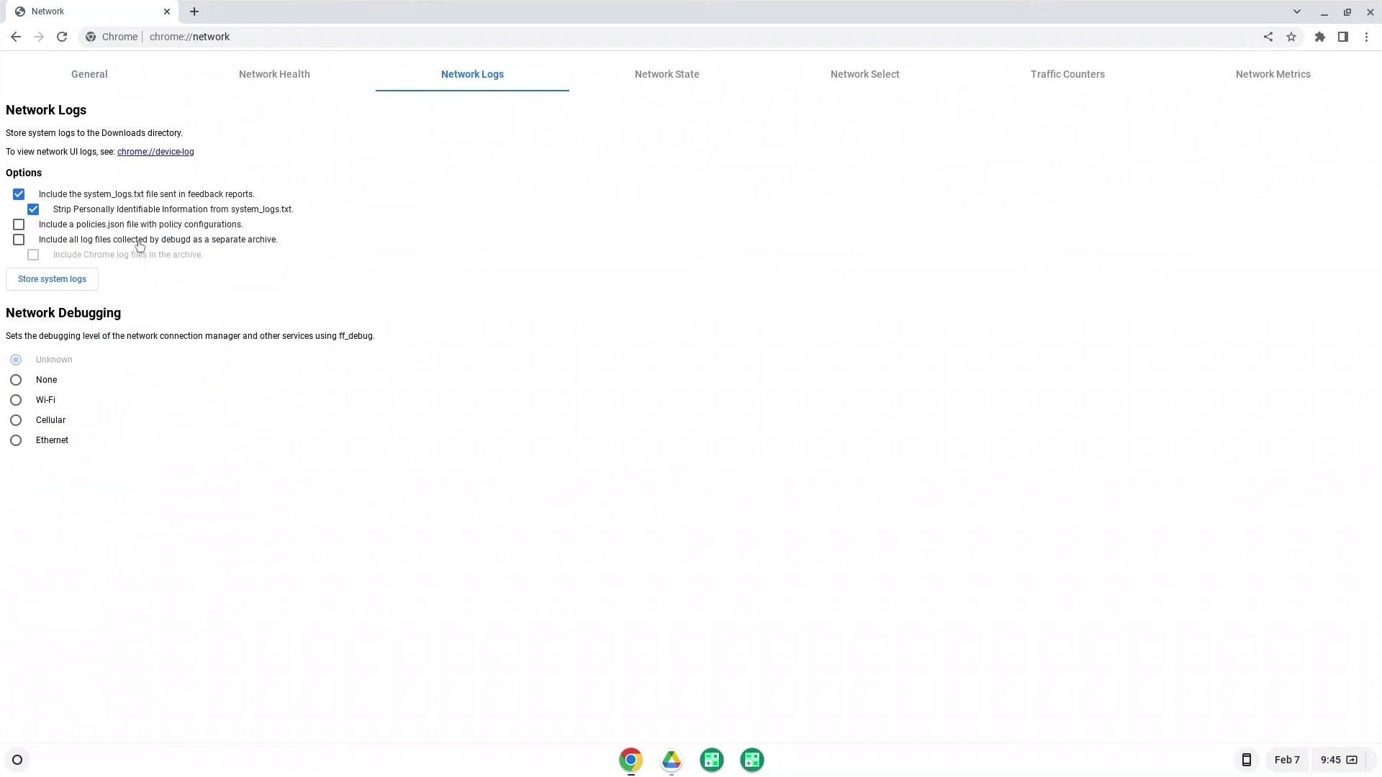
{"action": "left_click", "coordinate": [18, 224]}
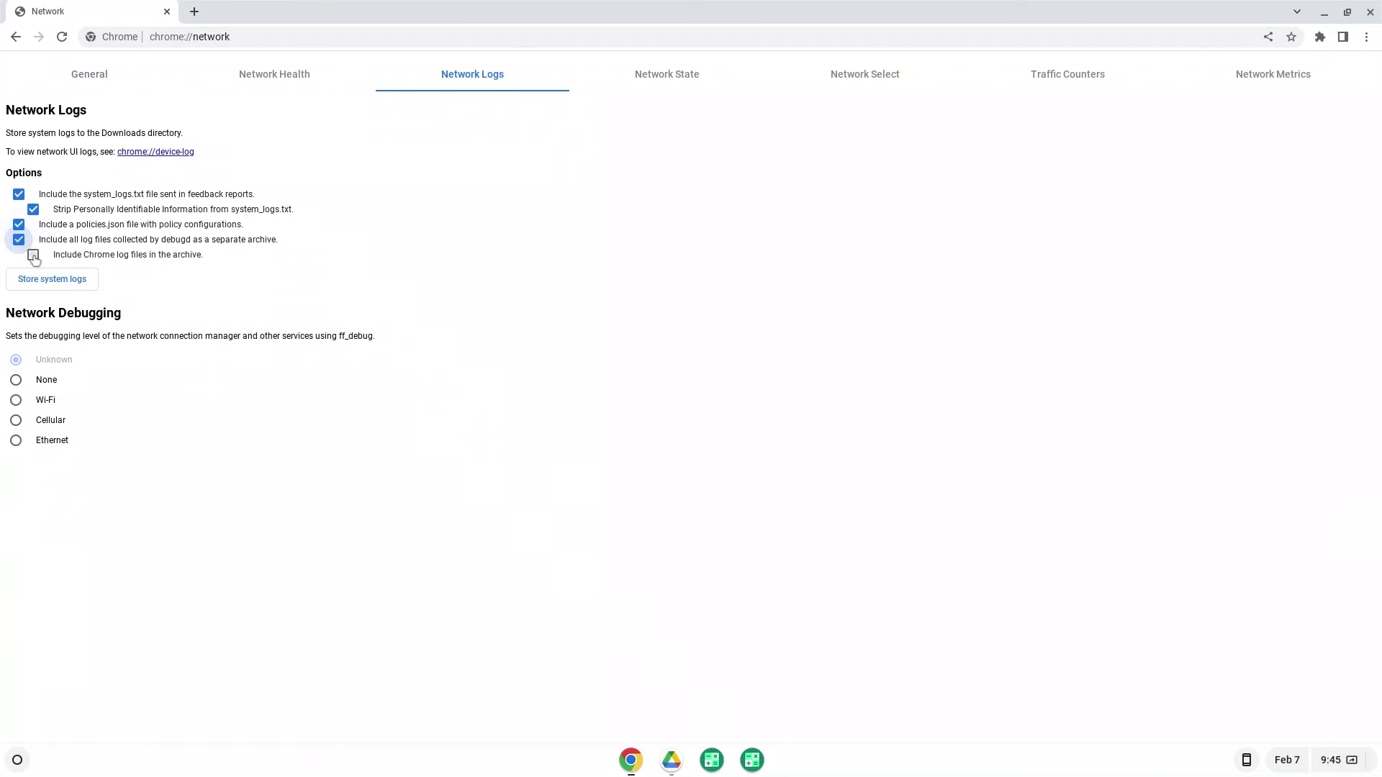
{"action": "left_click", "coordinate": [38, 280]}
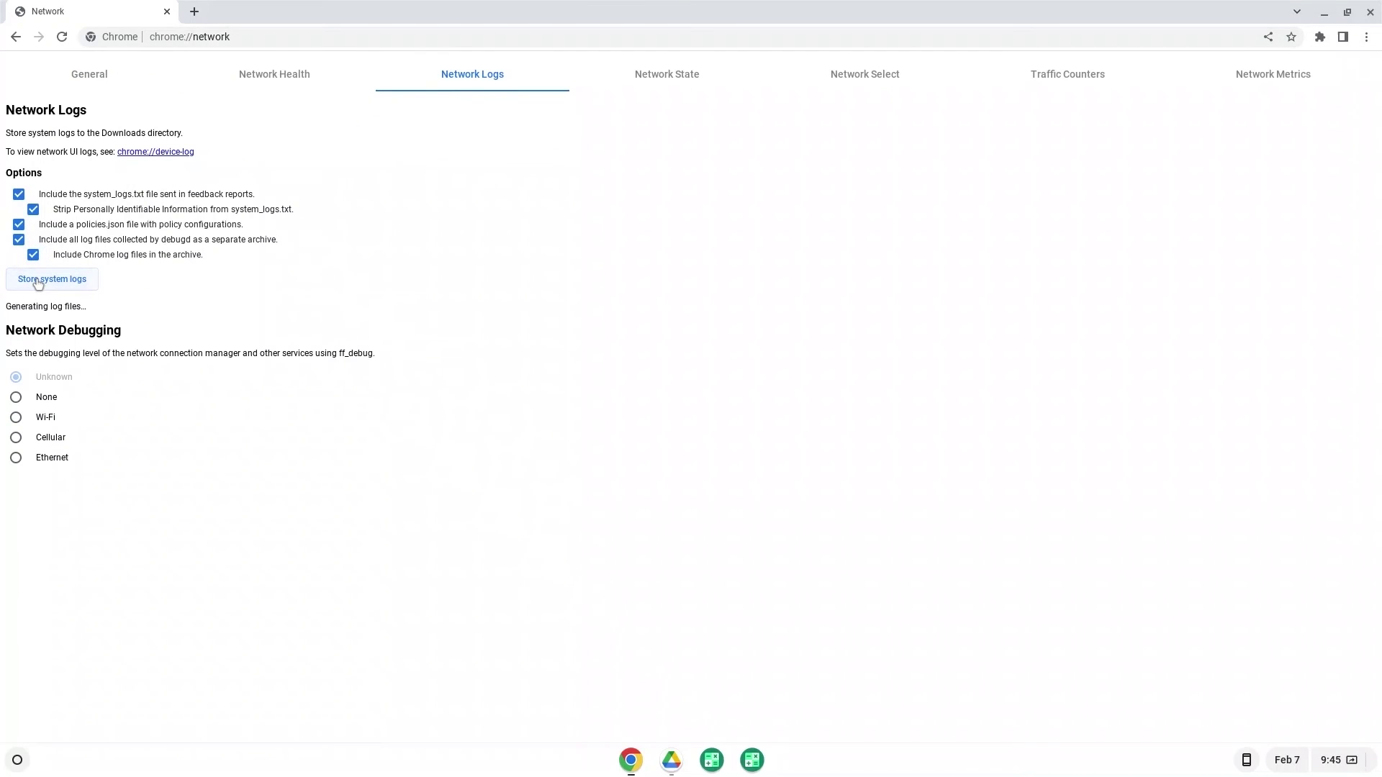